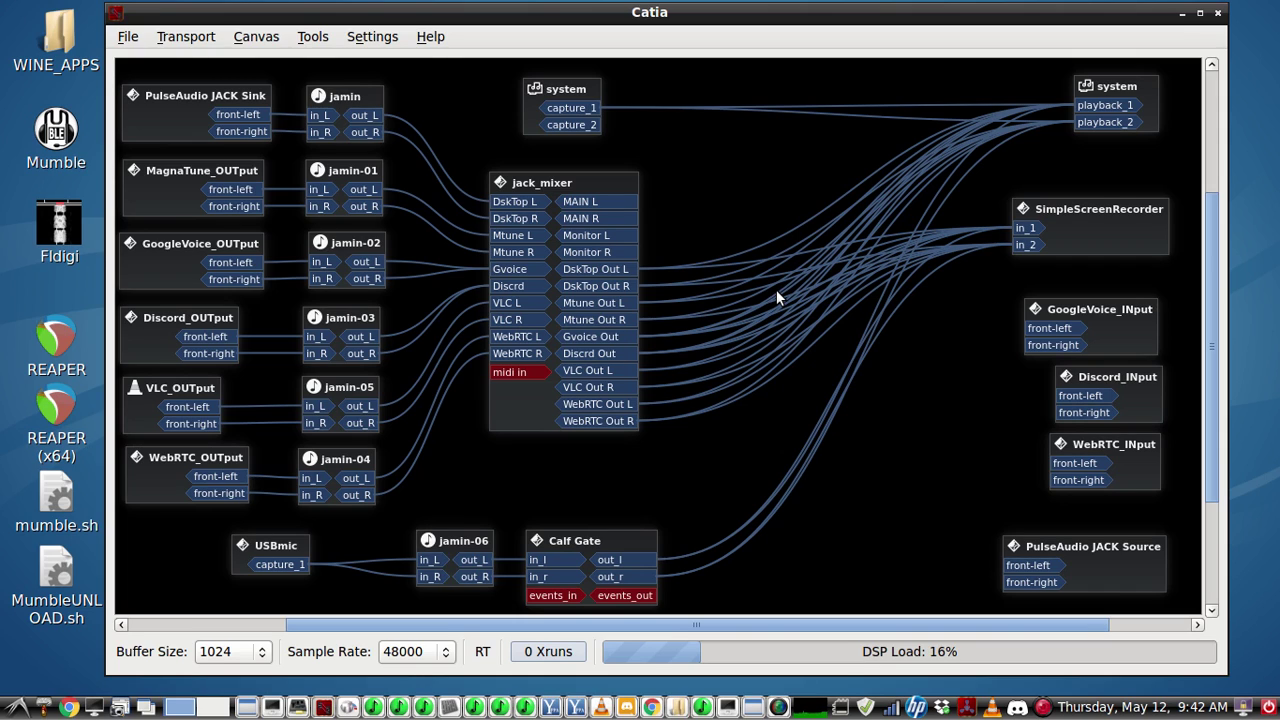
- Show the PulseAudio 6.0 release notes in Chrome, then raise Y PPA Manager's pulseaudio search results
left_click(656, 704)
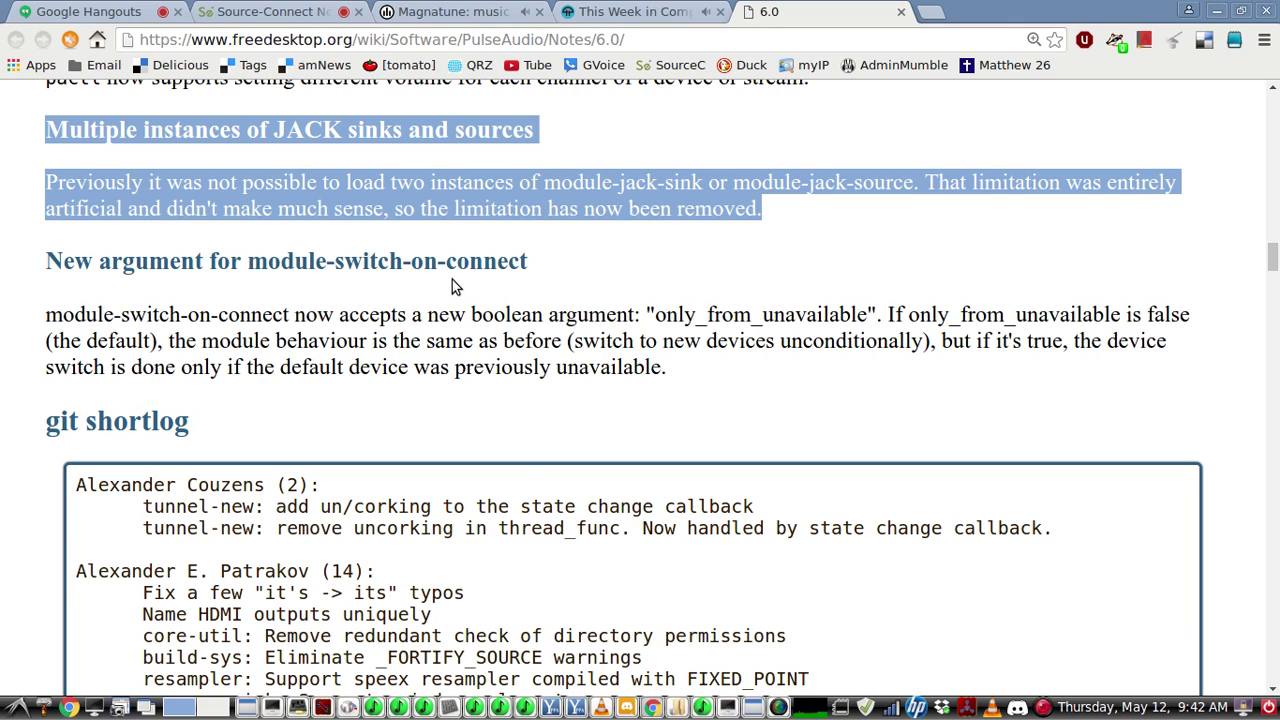
left_click(577, 707)
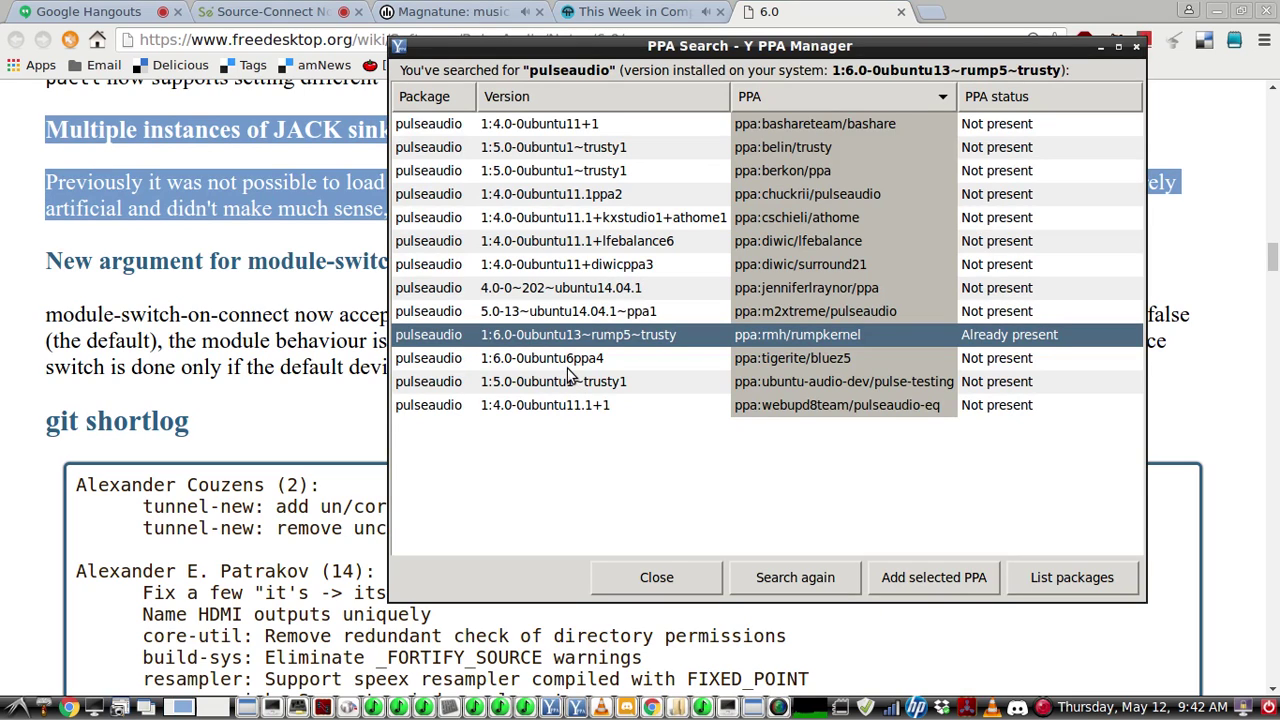
- Inspect the rmh/rumpkernel and tigerite/bluez5 entries in the pulseaudio PPA search list
left_click(553, 345)
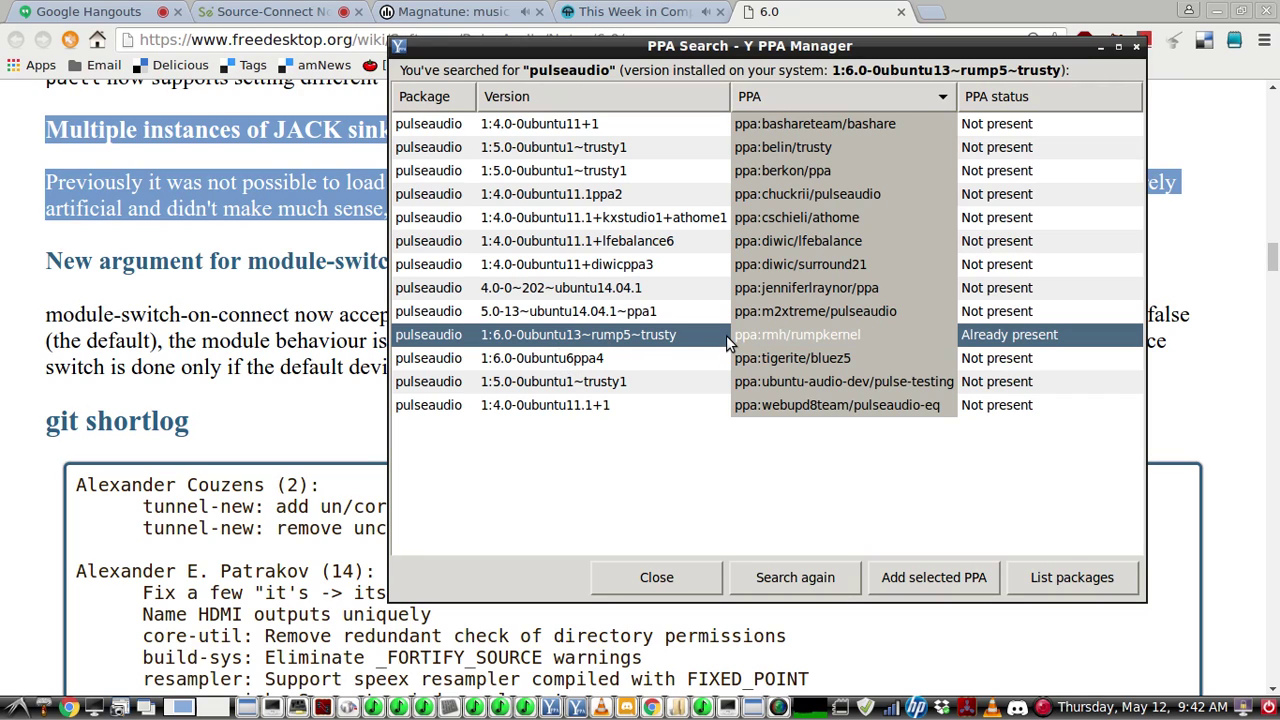
left_click(673, 362)
left_click(673, 341)
left_click(603, 343)
- Minimize the PPA Search dialog and the Chrome window to reveal the Catia patchbay
left_click(1100, 46)
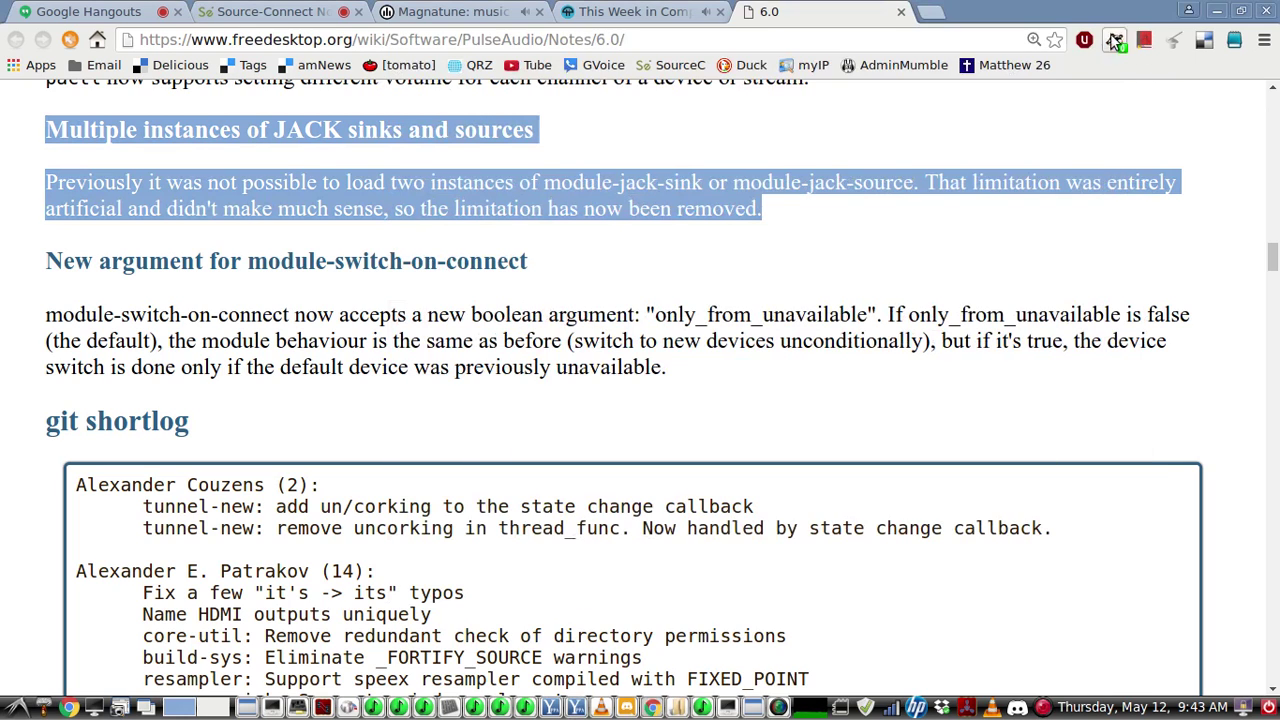
left_click(1216, 11)
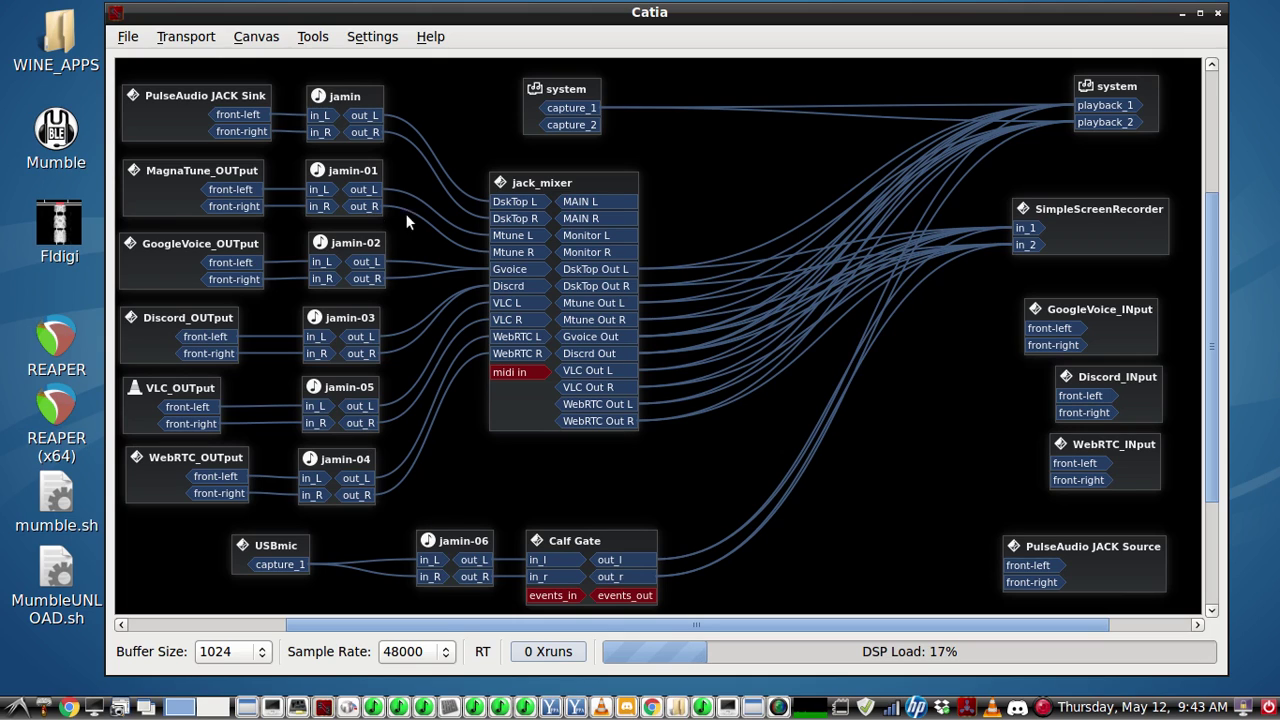
- Nudge GoogleVoice_INput slightly right, checking the GoogleVoice, Discord and WebRTC input nodes
left_click(1135, 325)
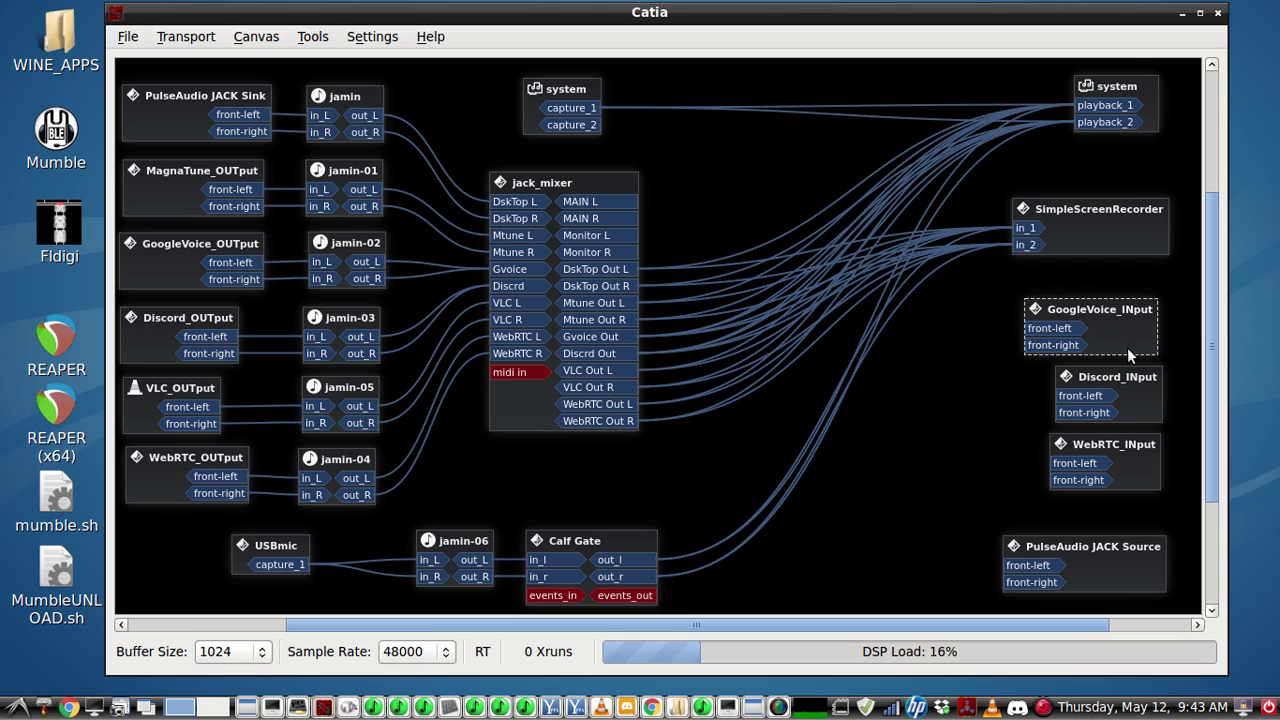
left_click(1132, 390)
left_click_drag(1118, 346, 1125, 345)
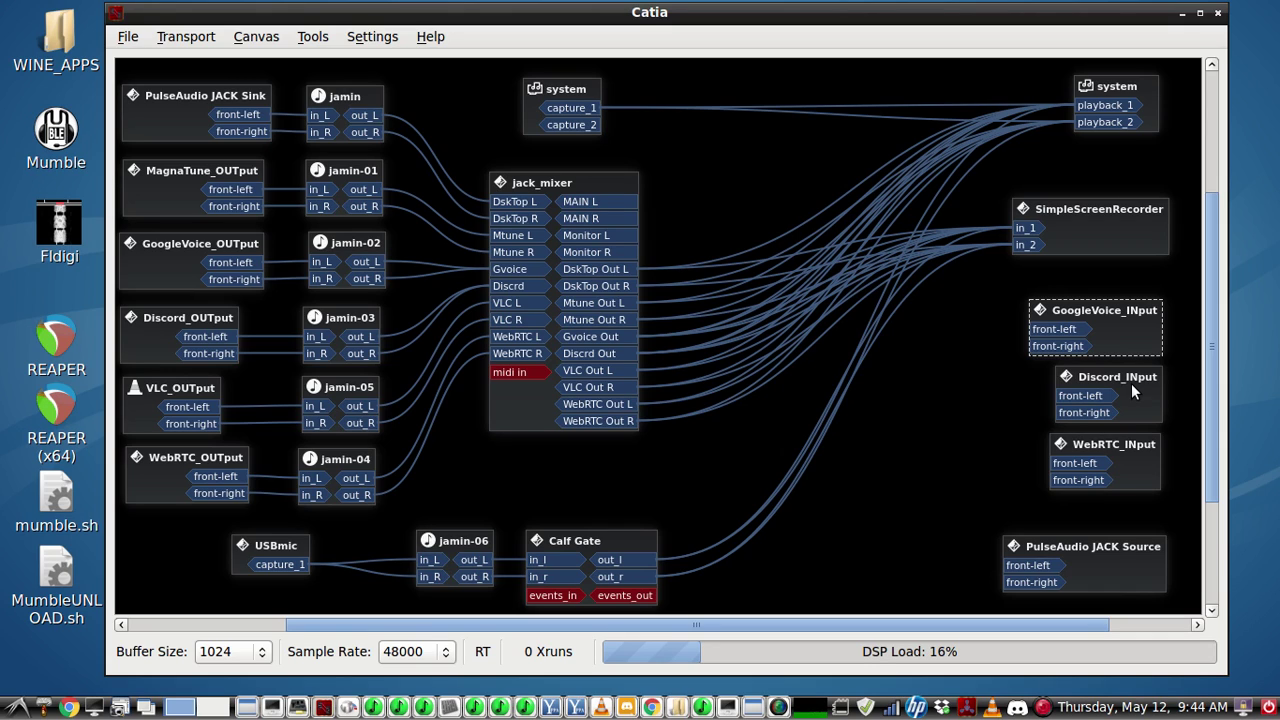
left_click(1130, 444)
left_click(913, 423)
left_click(1098, 330)
left_click(1128, 390)
left_click(1129, 452)
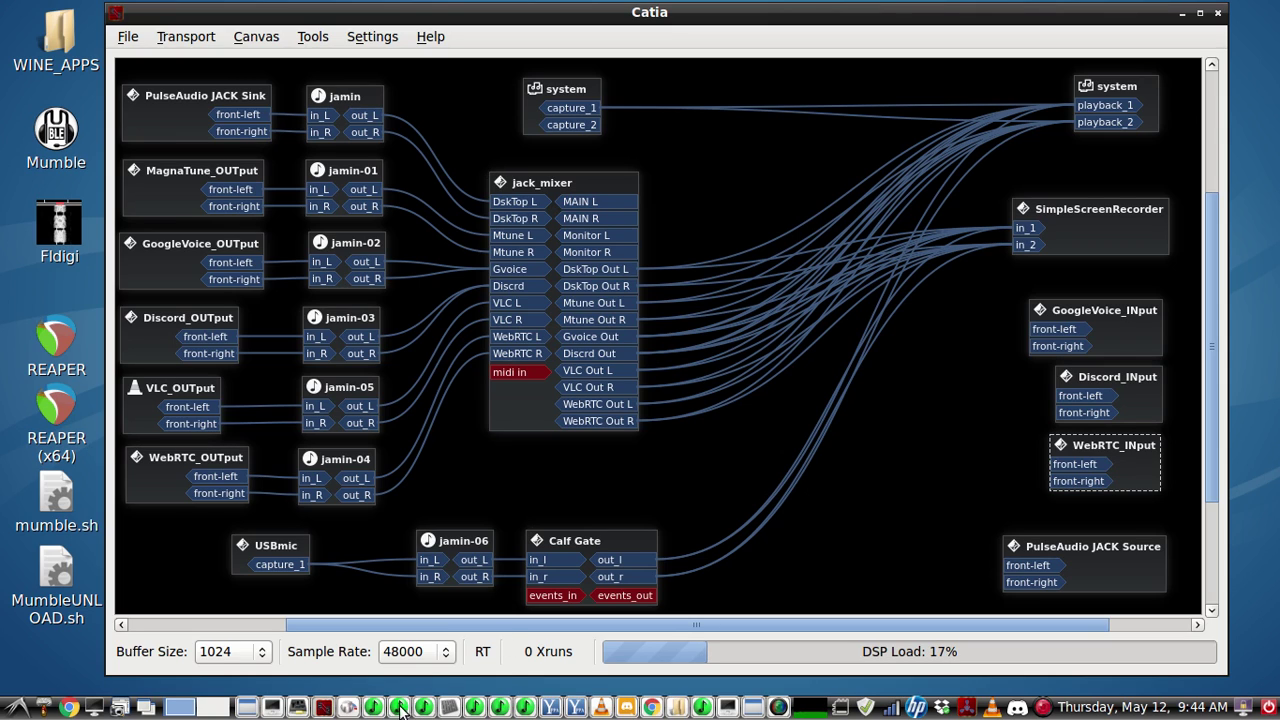
- Sweep the jack_mixer DskTop, Mtune, Gvoice, Discrd, WebRTC and VLC faders to check their meters
left_click(309, 707)
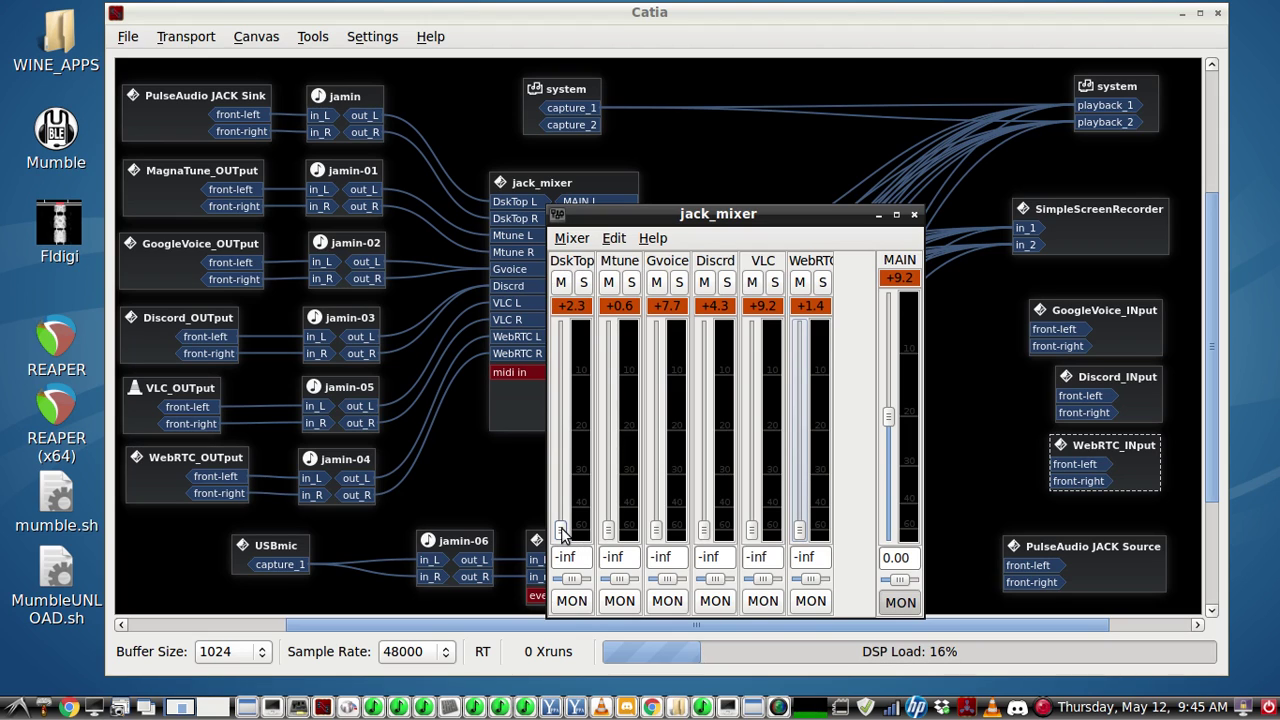
mouse_move(562, 530)
left_mouse_down()
mouse_move(571, 422)
mouse_move(565, 545)
left_mouse_up()
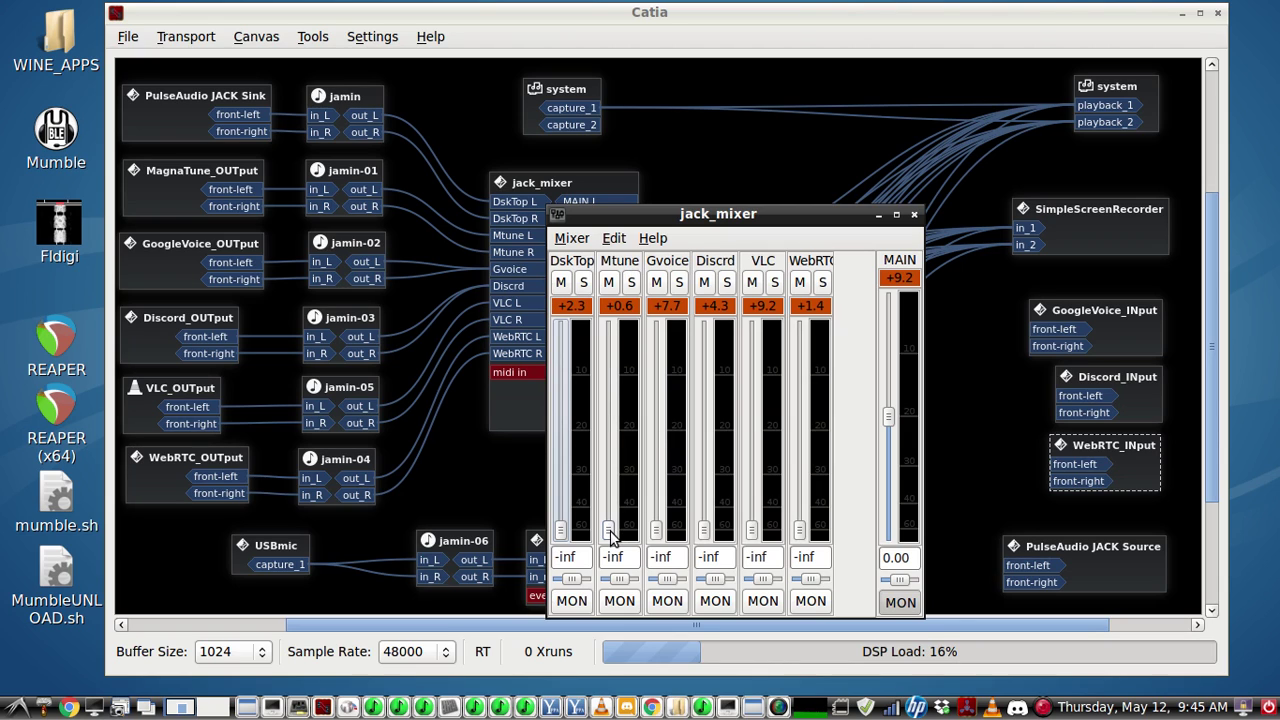
left_click_drag(609, 530, 614, 438)
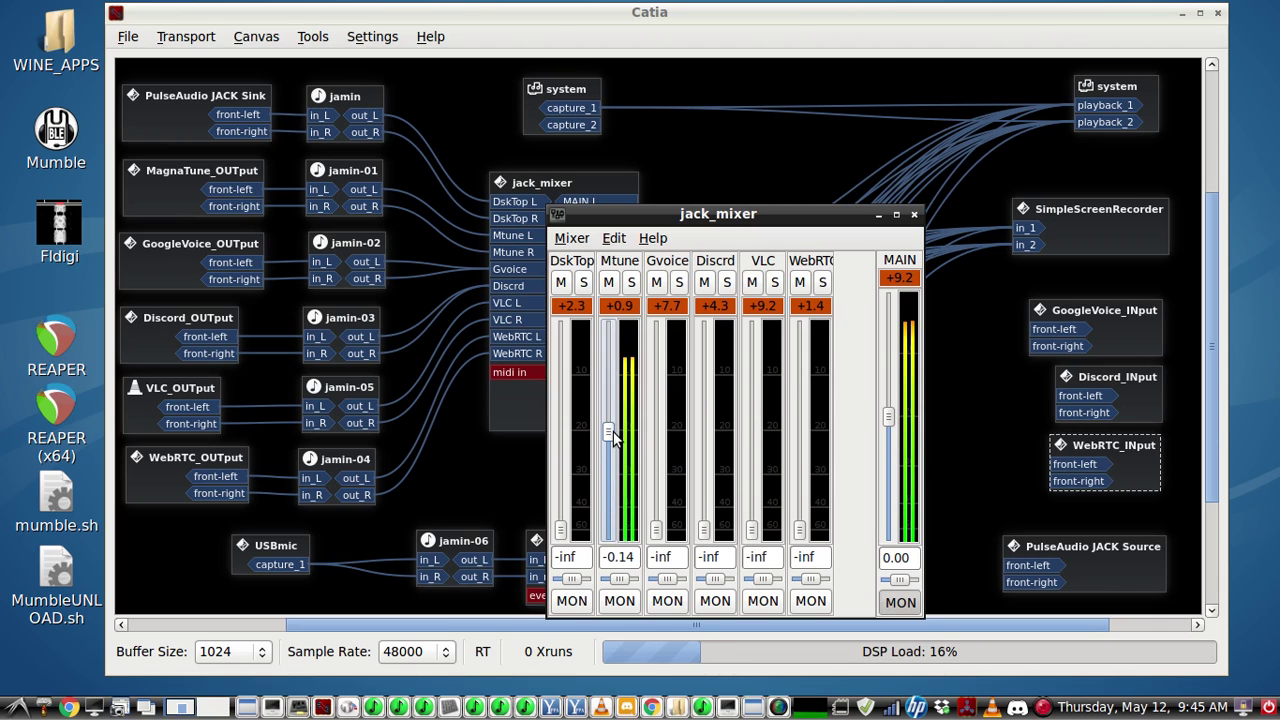
left_click_drag(614, 436, 628, 548)
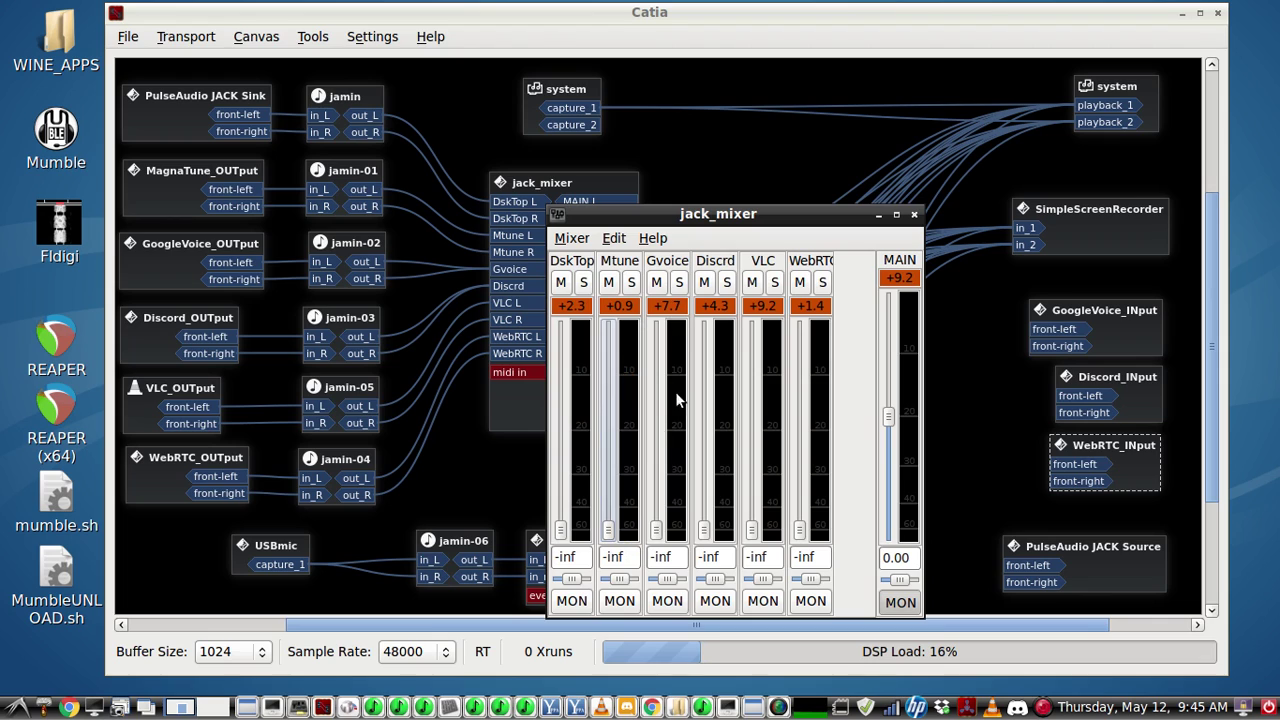
left_click_drag(660, 530, 665, 430)
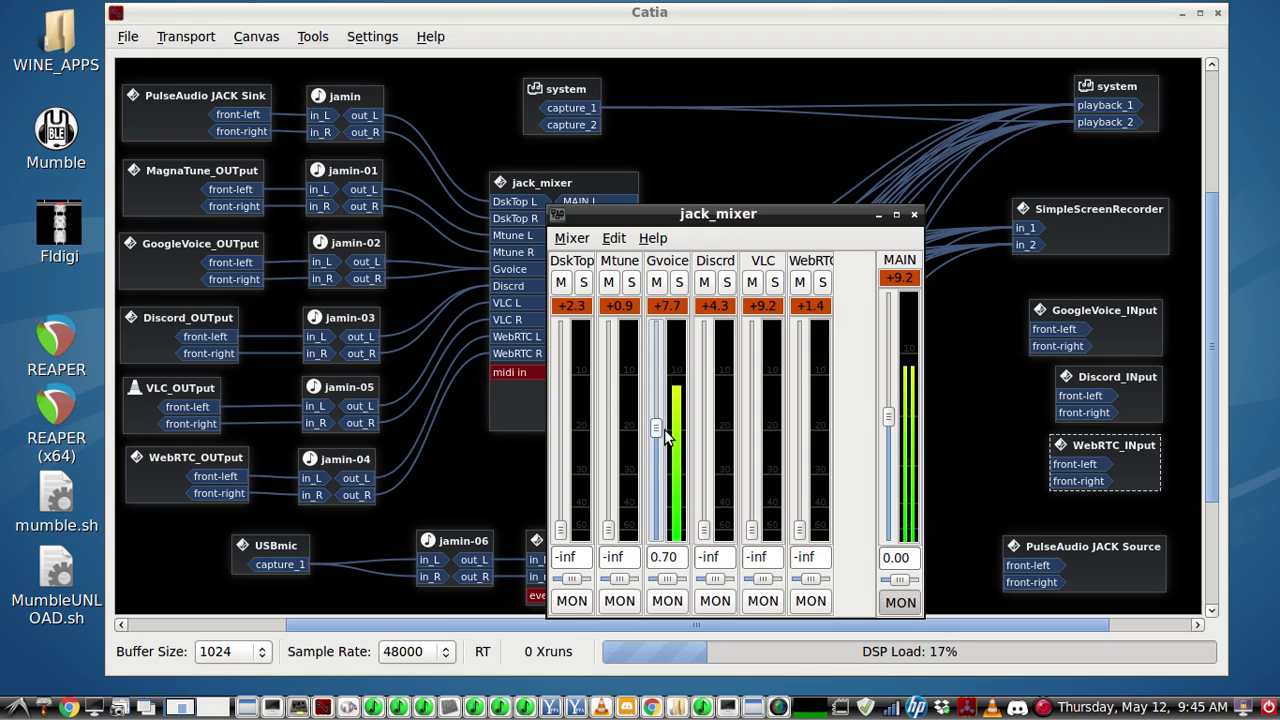
left_click_drag(666, 436, 657, 532)
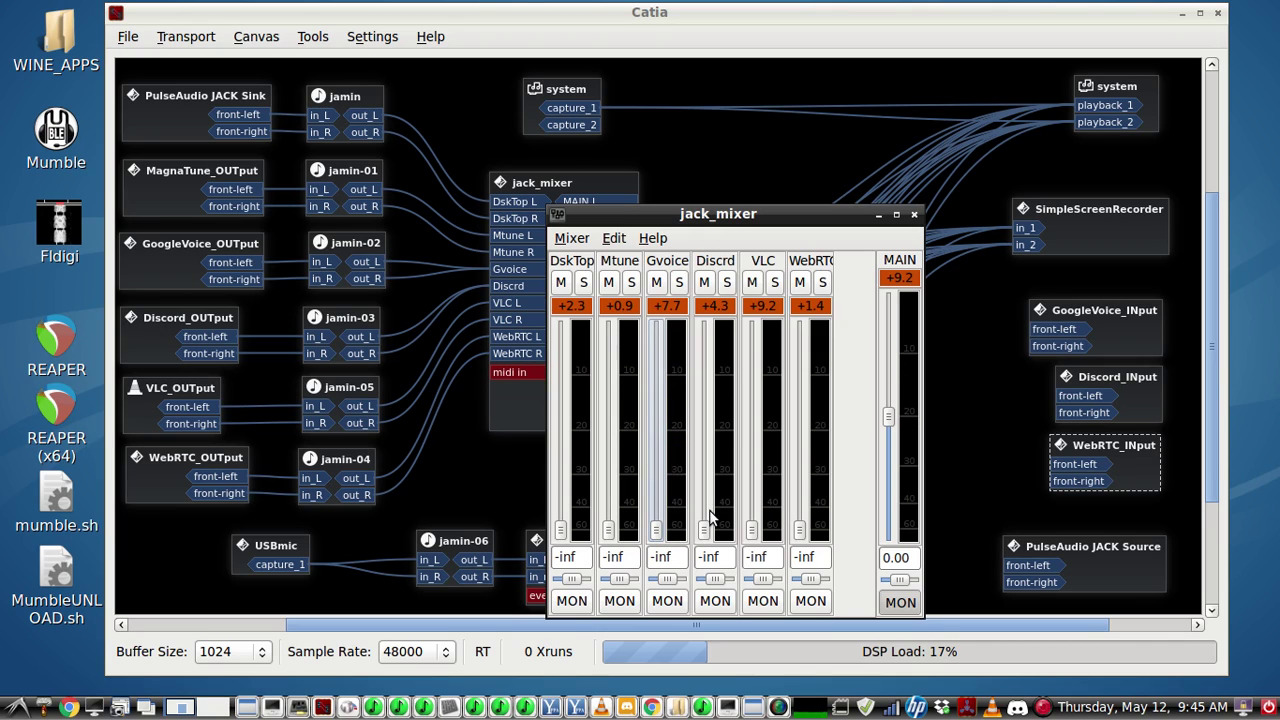
mouse_move(705, 529)
left_mouse_down()
mouse_move(706, 424)
mouse_move(702, 548)
left_mouse_up()
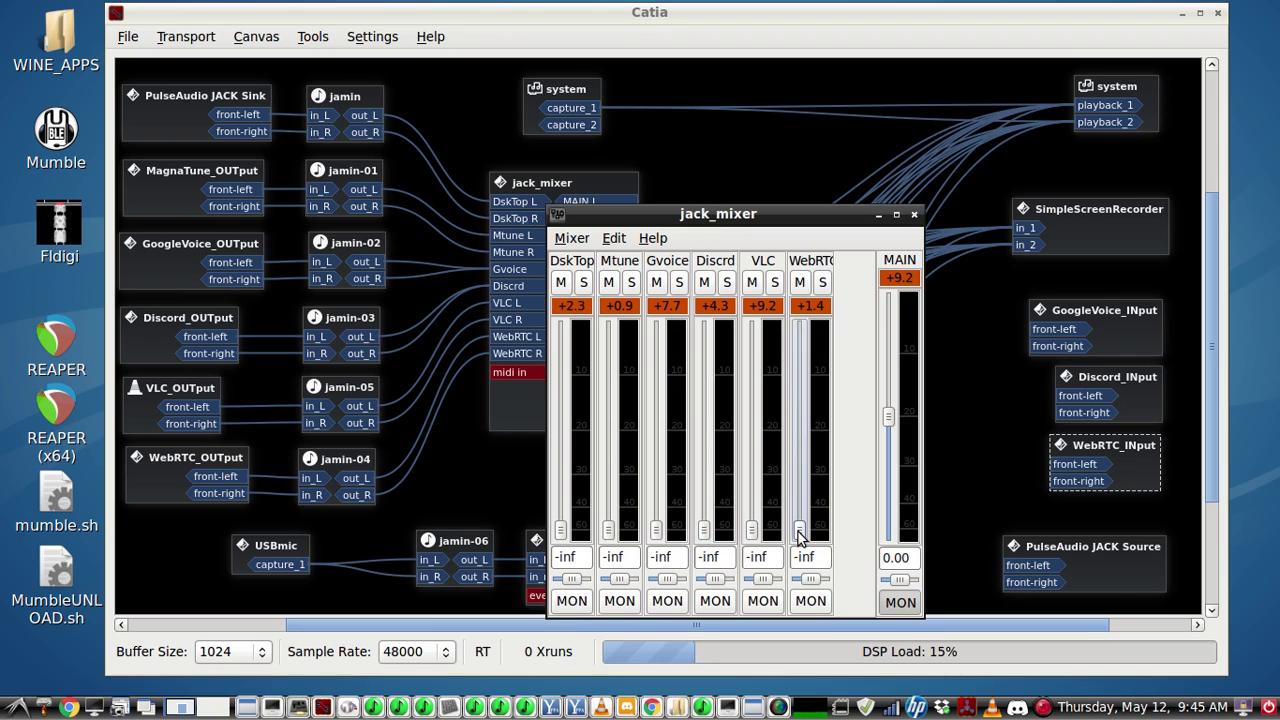
mouse_move(800, 537)
left_mouse_down()
mouse_move(800, 430)
mouse_move(792, 545)
left_mouse_up()
mouse_move(751, 531)
left_mouse_down()
mouse_move(752, 432)
mouse_move(751, 543)
left_mouse_up()
- Connect jack_mixer's VLC Out to the GoogleVoice_INput, Discord_INput and WebRTC_INput nodes
left_click(878, 215)
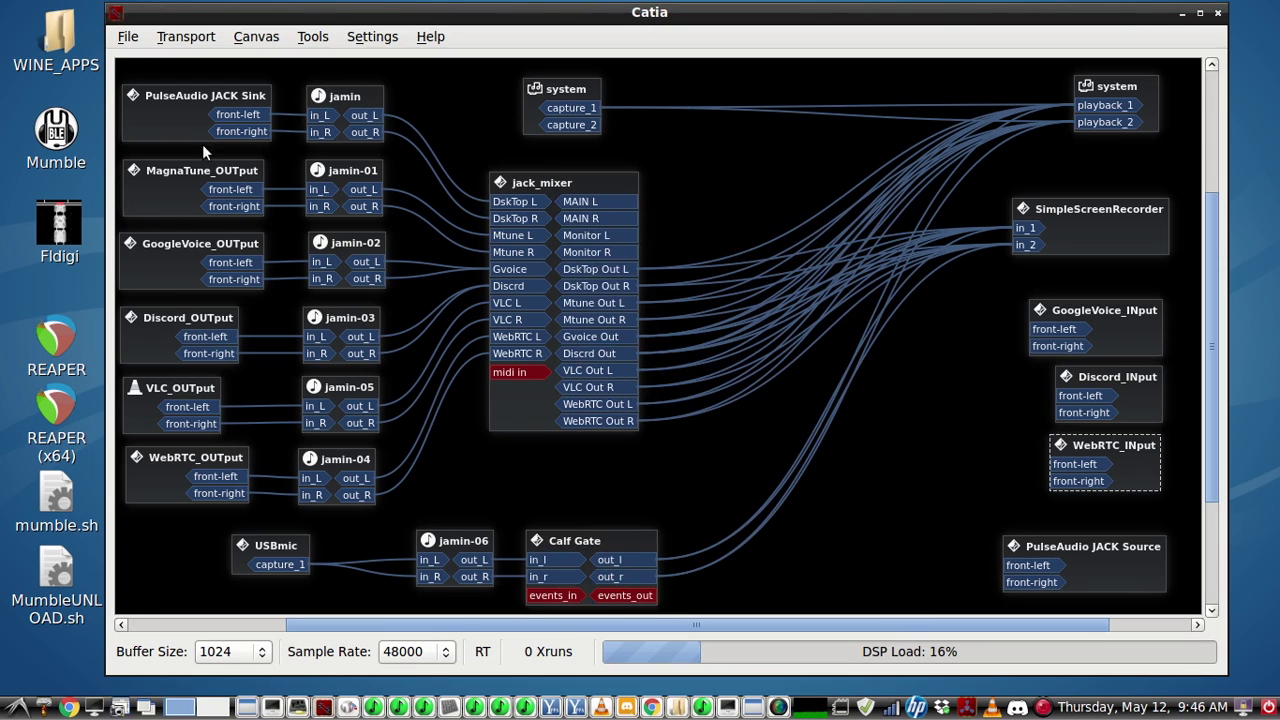
left_click(183, 114)
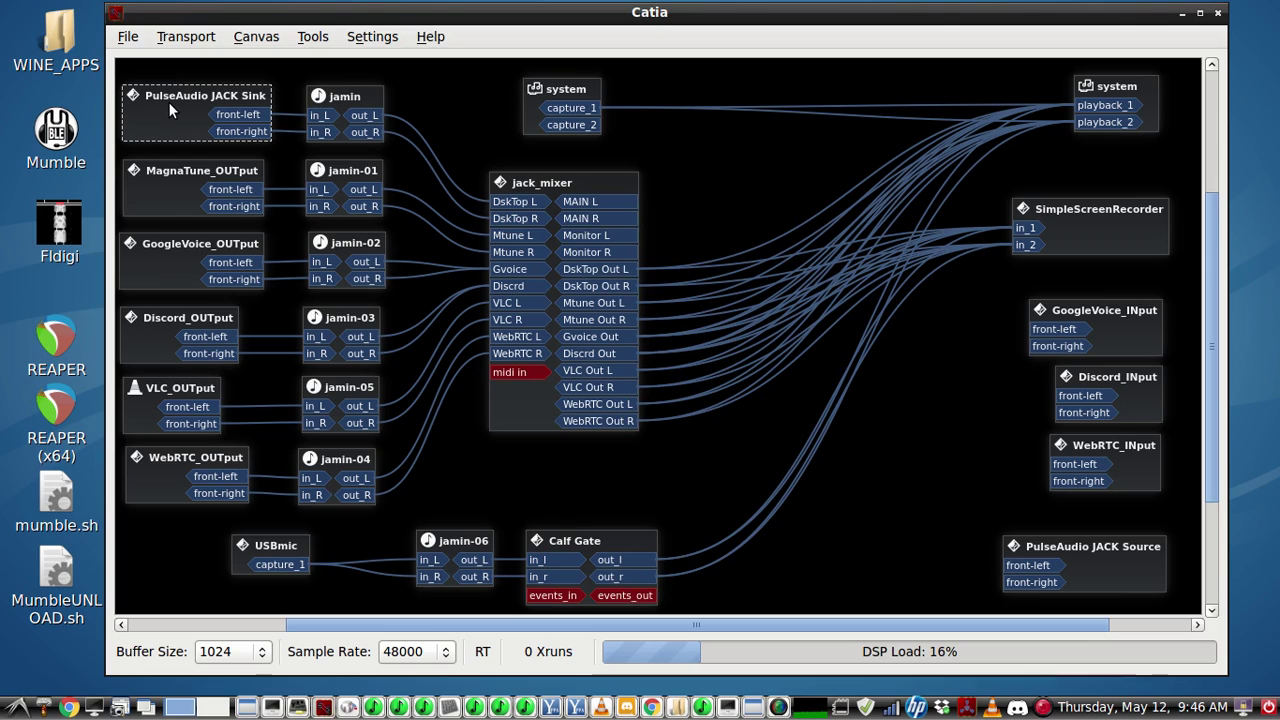
left_click(167, 178)
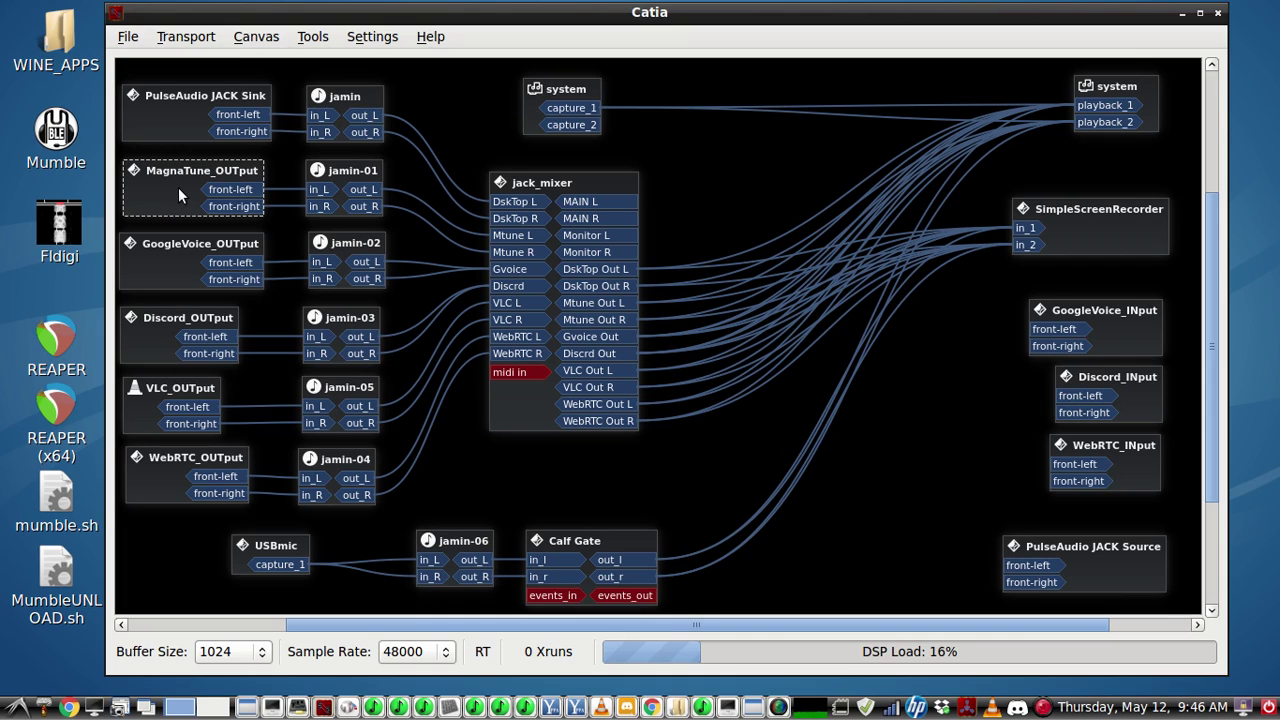
left_click(168, 390)
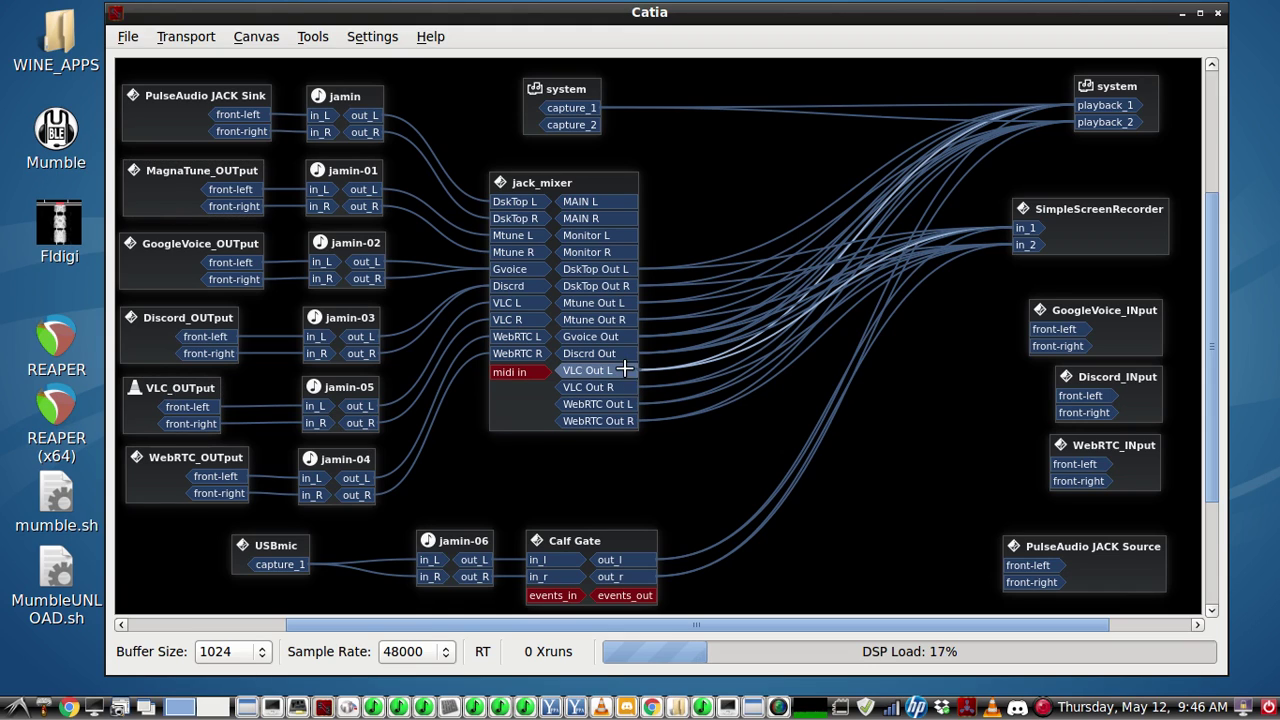
mouse_move(626, 372)
left_mouse_down()
mouse_move(864, 626)
mouse_move(934, 534)
mouse_move(997, 483)
mouse_move(1072, 464)
mouse_move(963, 491)
mouse_move(600, 392)
mouse_move(686, 420)
mouse_move(1100, 405)
mouse_move(1077, 393)
mouse_move(700, 429)
mouse_move(610, 387)
mouse_move(1000, 283)
mouse_move(1052, 330)
mouse_move(691, 406)
mouse_move(615, 390)
left_mouse_up()
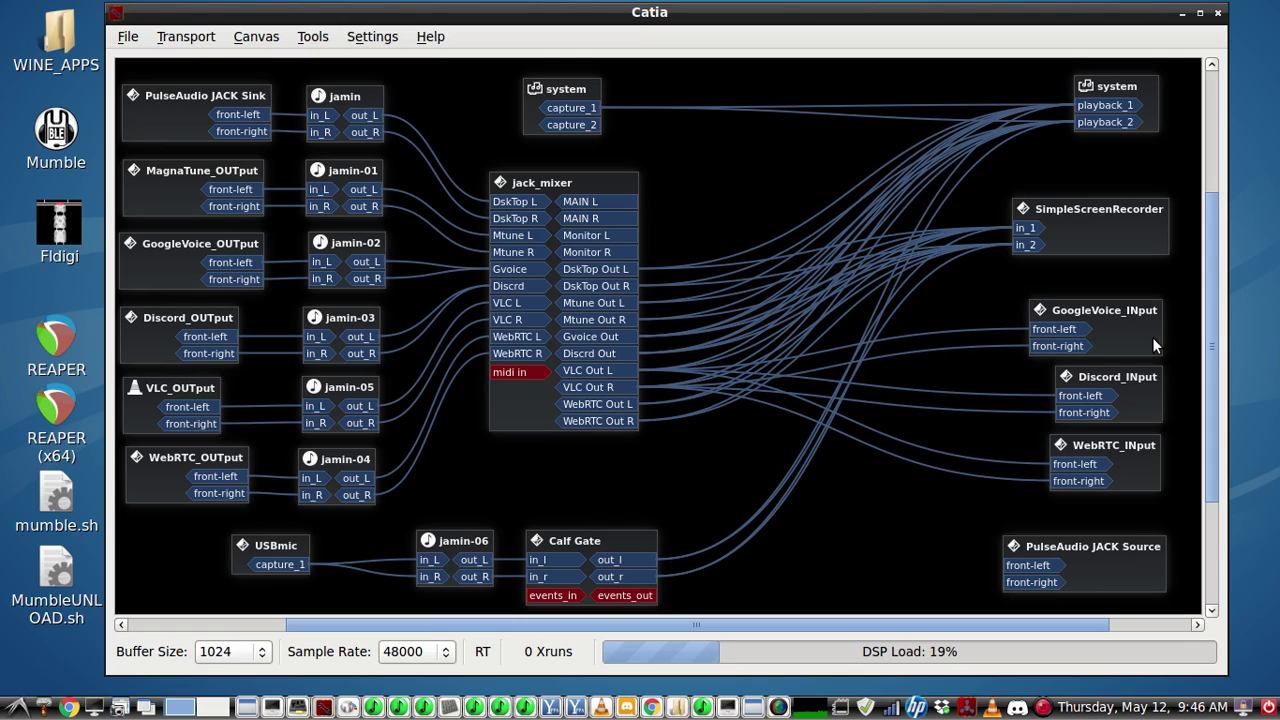
left_click(298, 708)
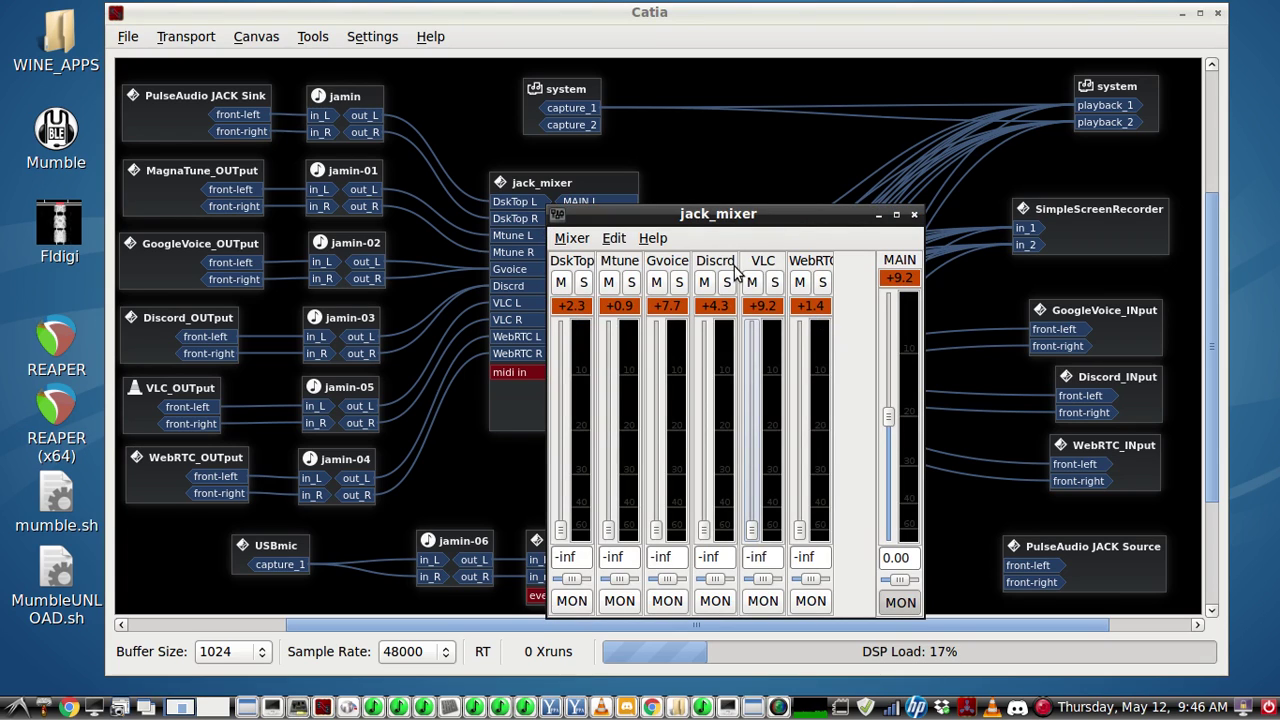
mouse_move(751, 535)
left_mouse_down()
mouse_move(749, 500)
mouse_move(742, 540)
left_mouse_up()
left_click_drag(608, 530, 575, 540)
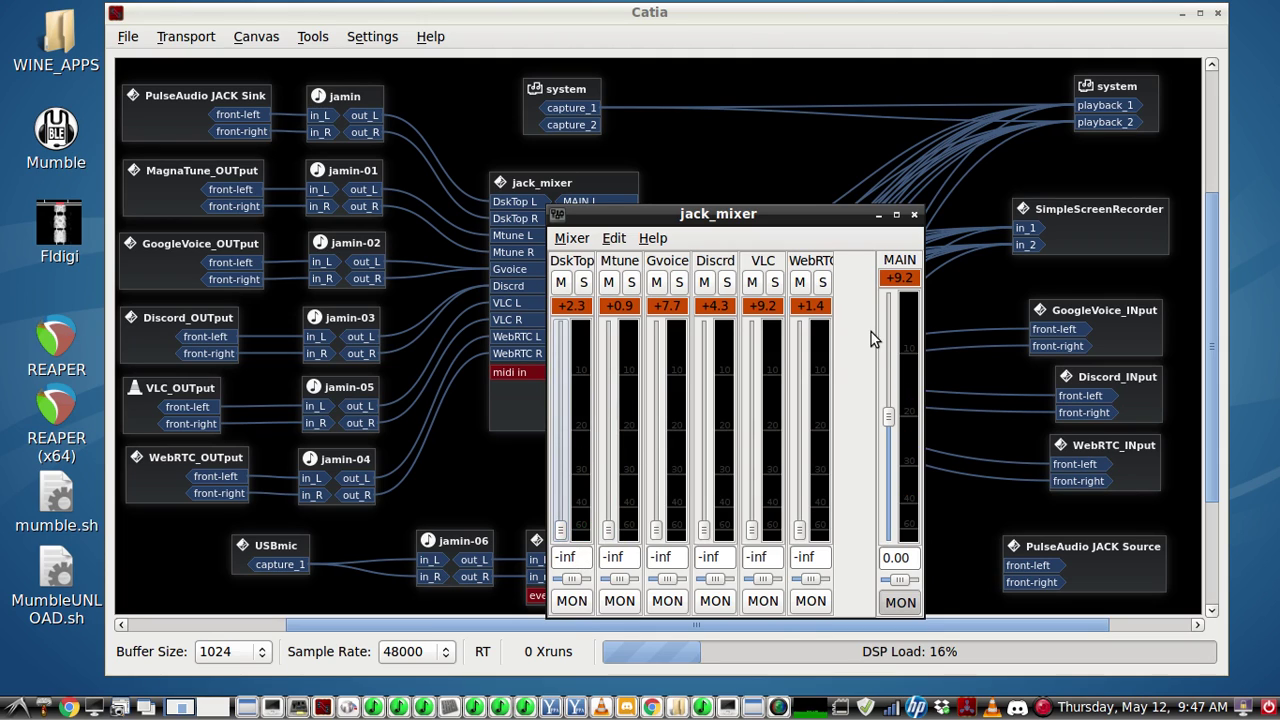
left_click(878, 214)
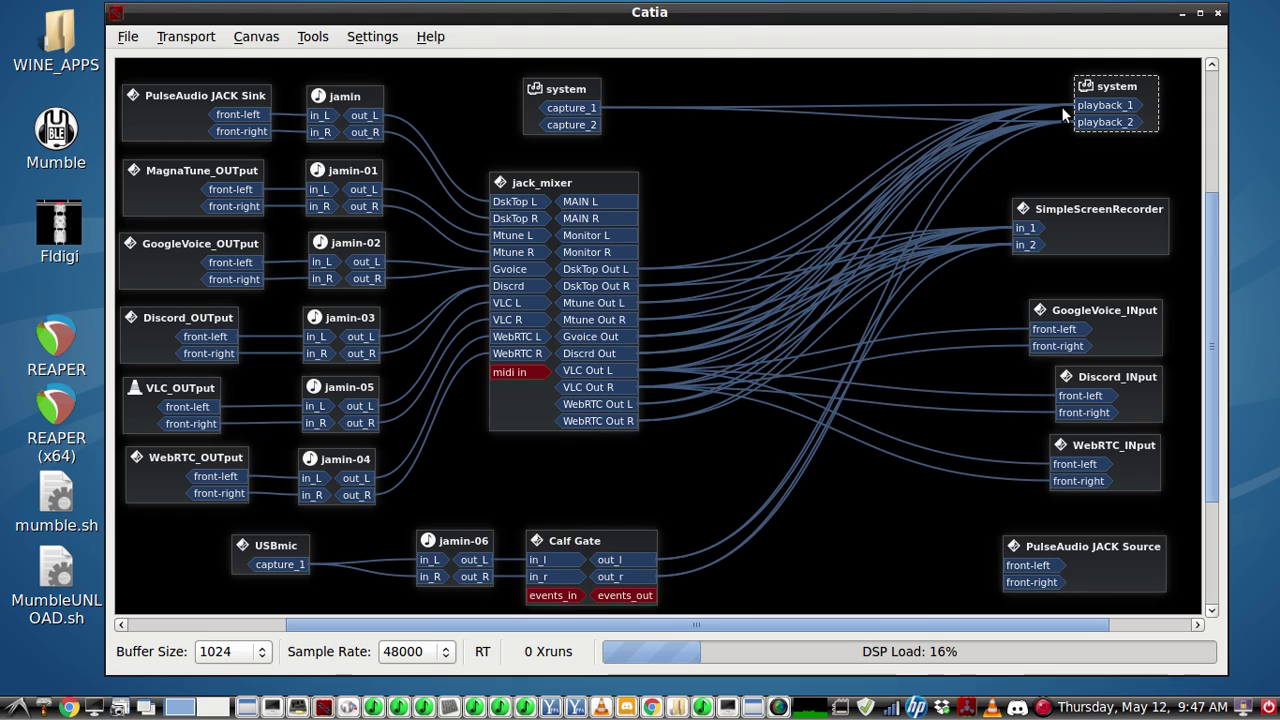
left_click(551, 89)
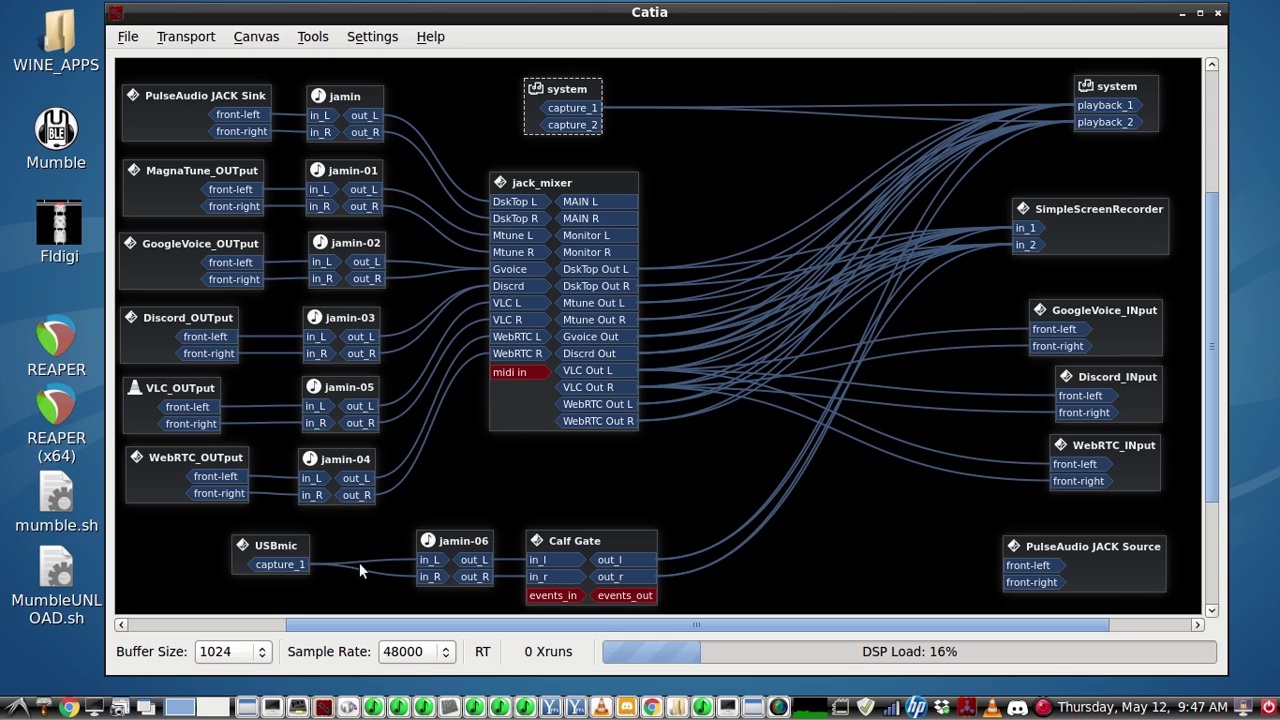
left_click(285, 547)
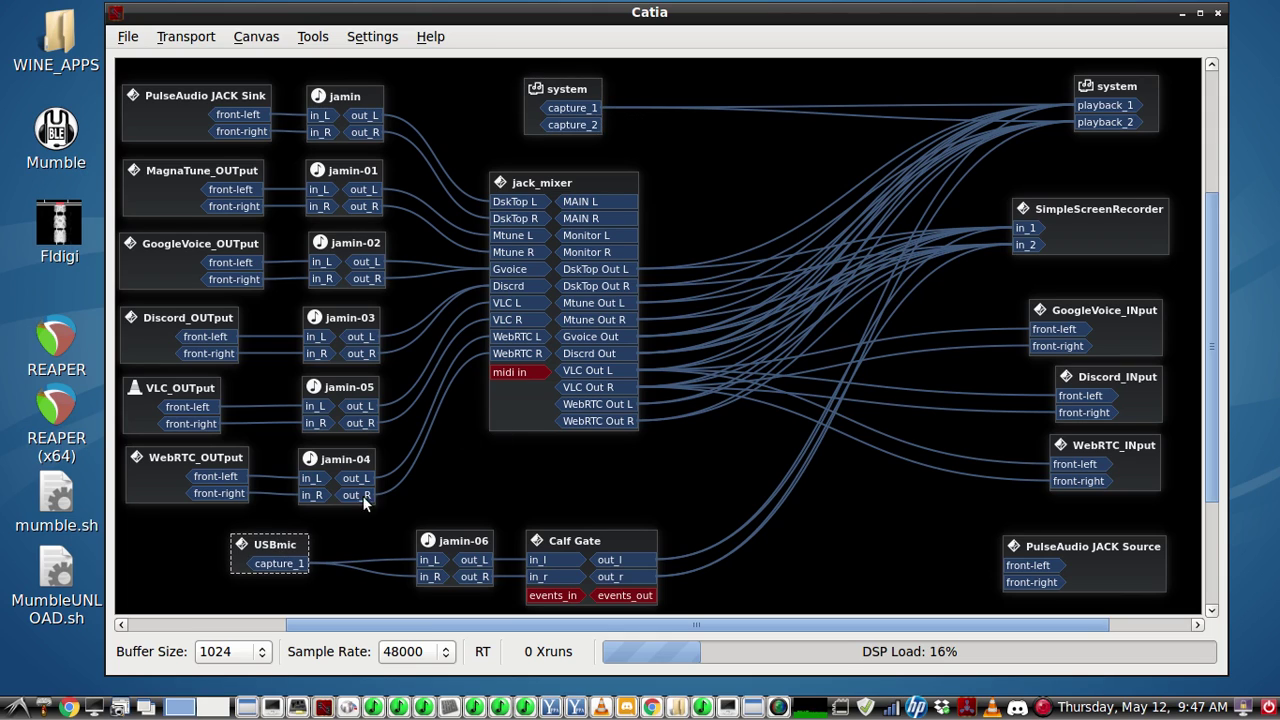
left_click(588, 95)
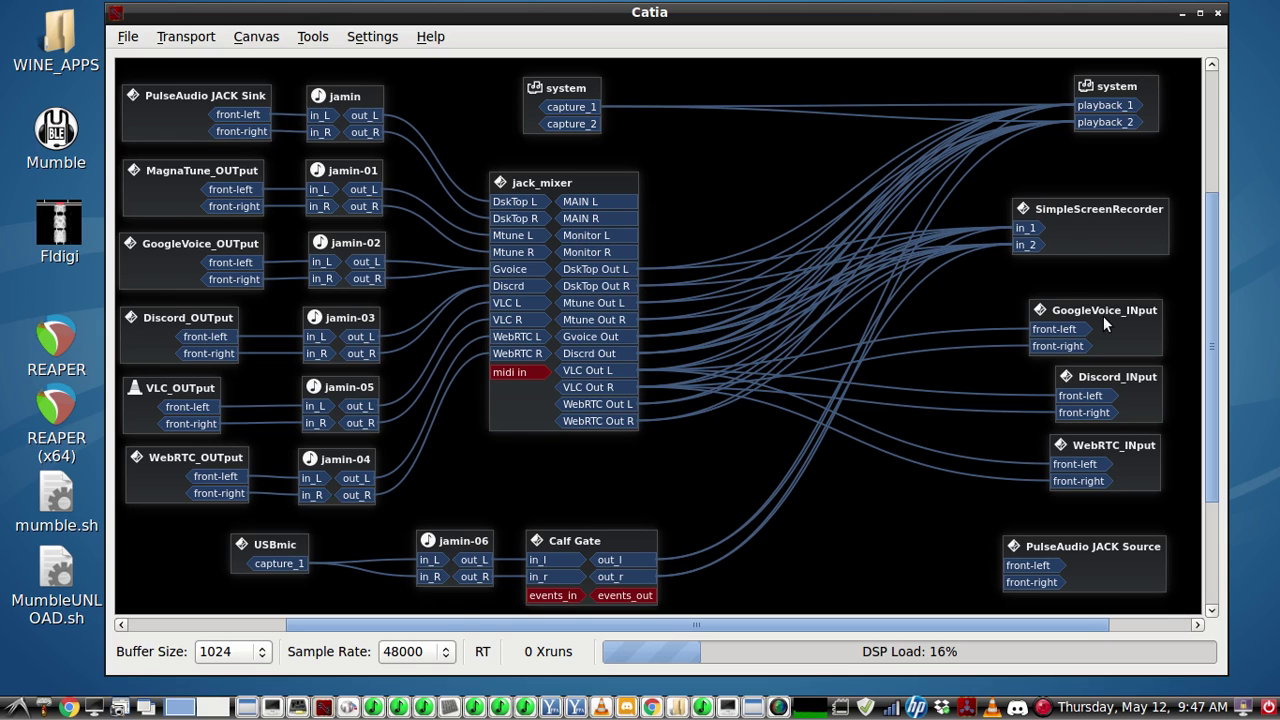
- Reposition GoogleVoice_INput and trace Gvoice's path through jamin-02 and jack_mixer
left_click_drag(1105, 318, 1110, 312)
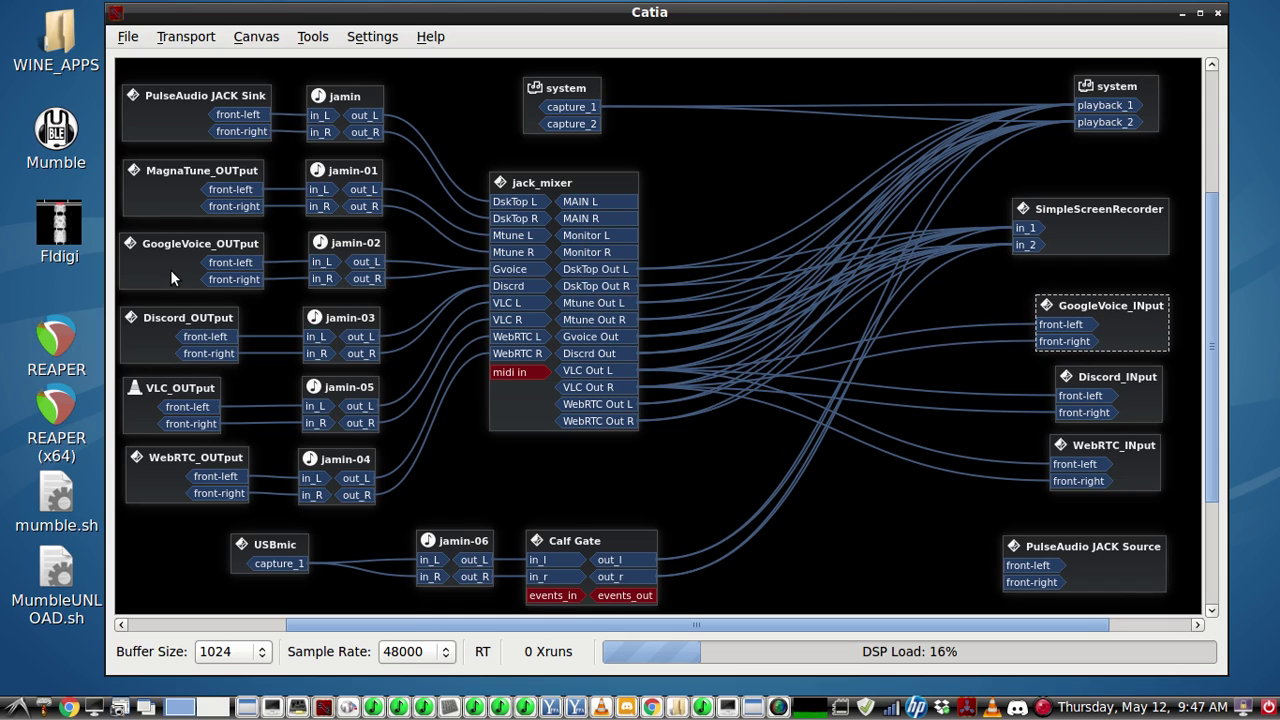
left_click_drag(170, 267, 170, 268)
left_click(354, 245)
left_click(524, 266)
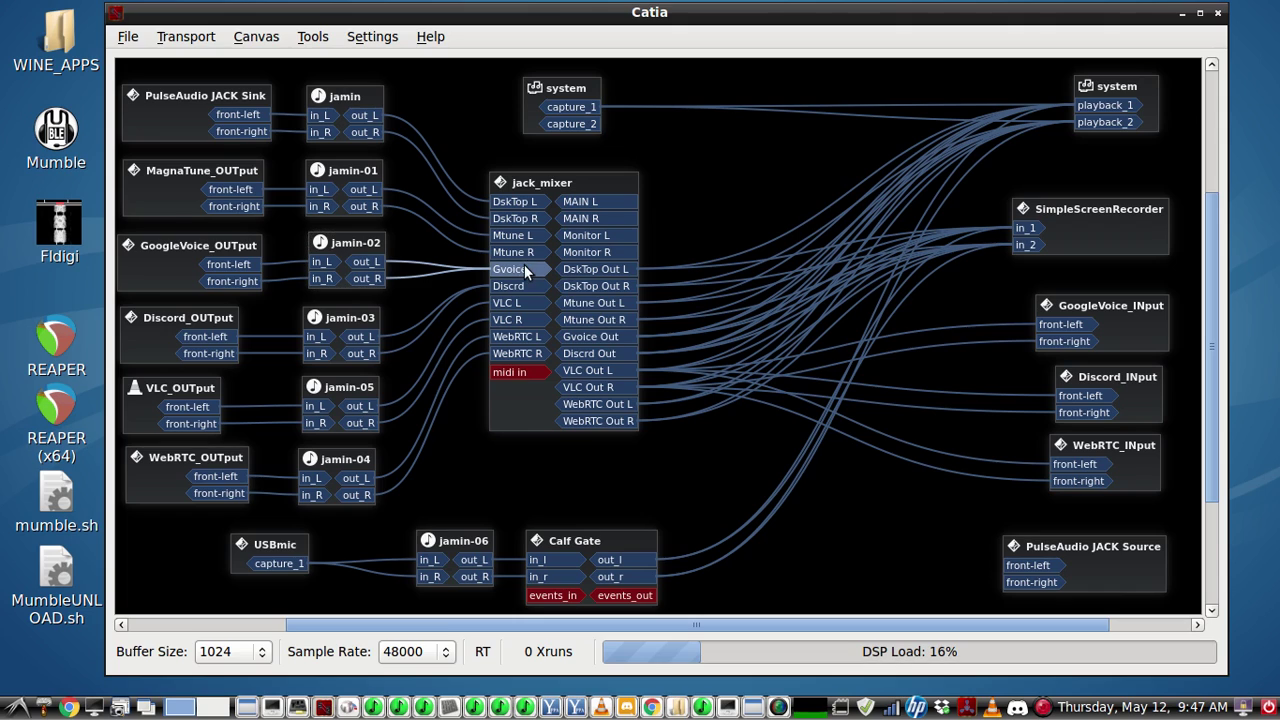
left_click(573, 340)
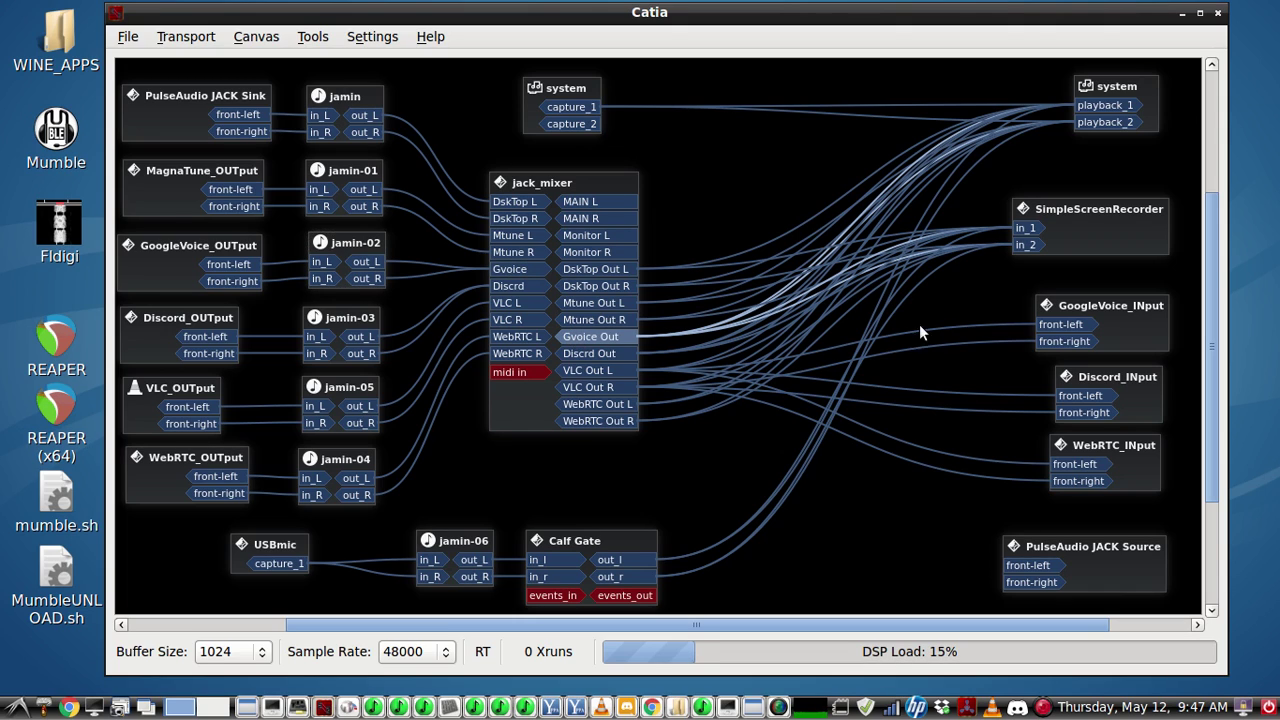
left_click(1110, 380)
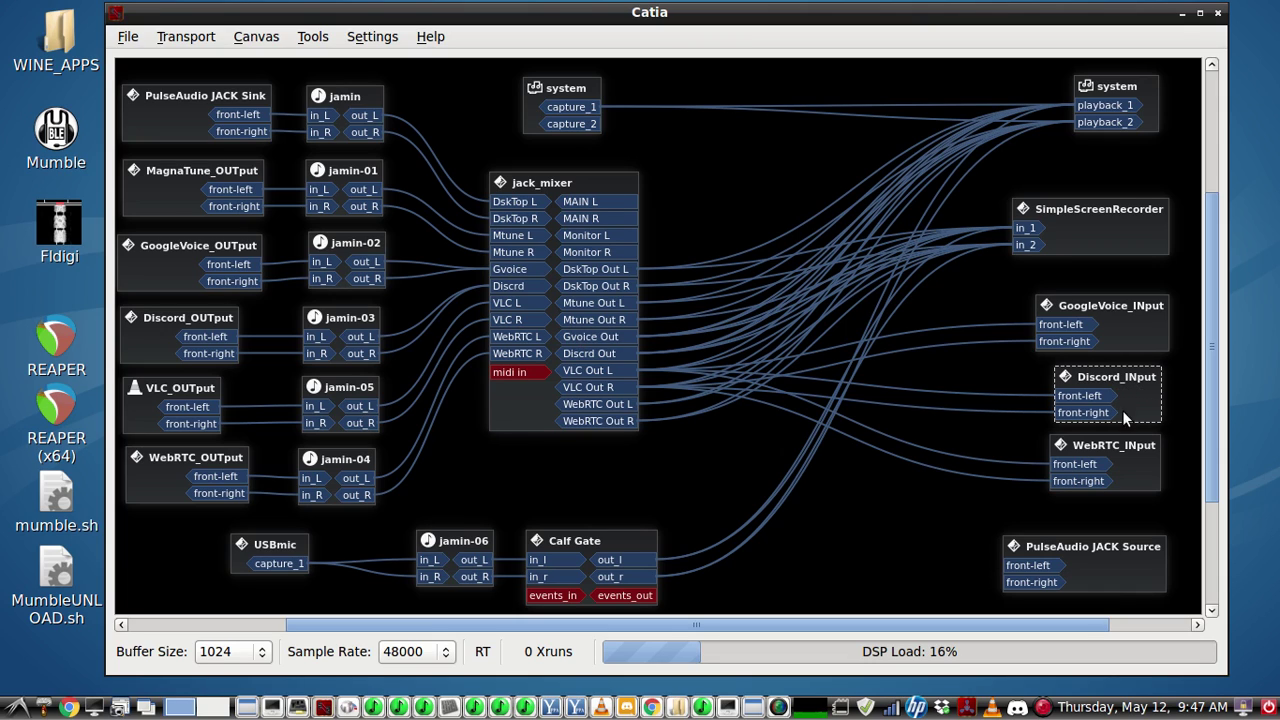
left_click(1129, 444)
left_click_drag(1127, 332, 1122, 319)
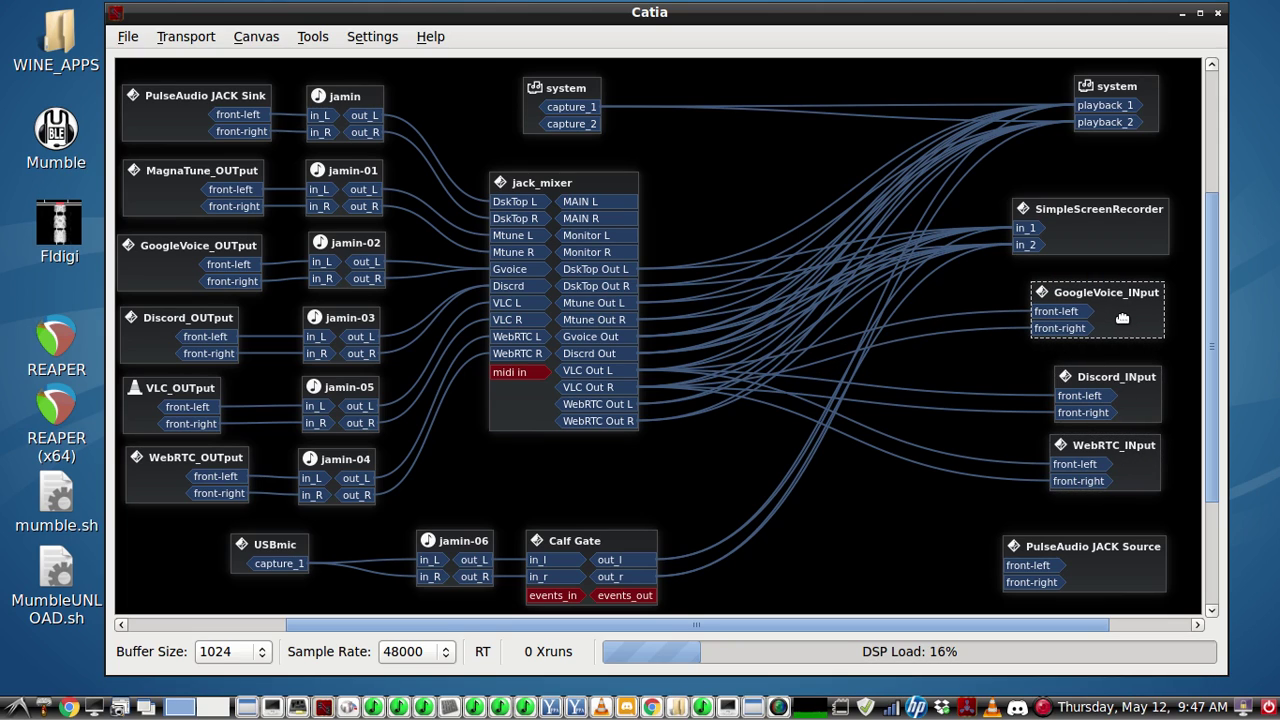
- Connect jack_mixer Gvoice Out to Discord_INput front-left and review its connections
left_click(629, 338)
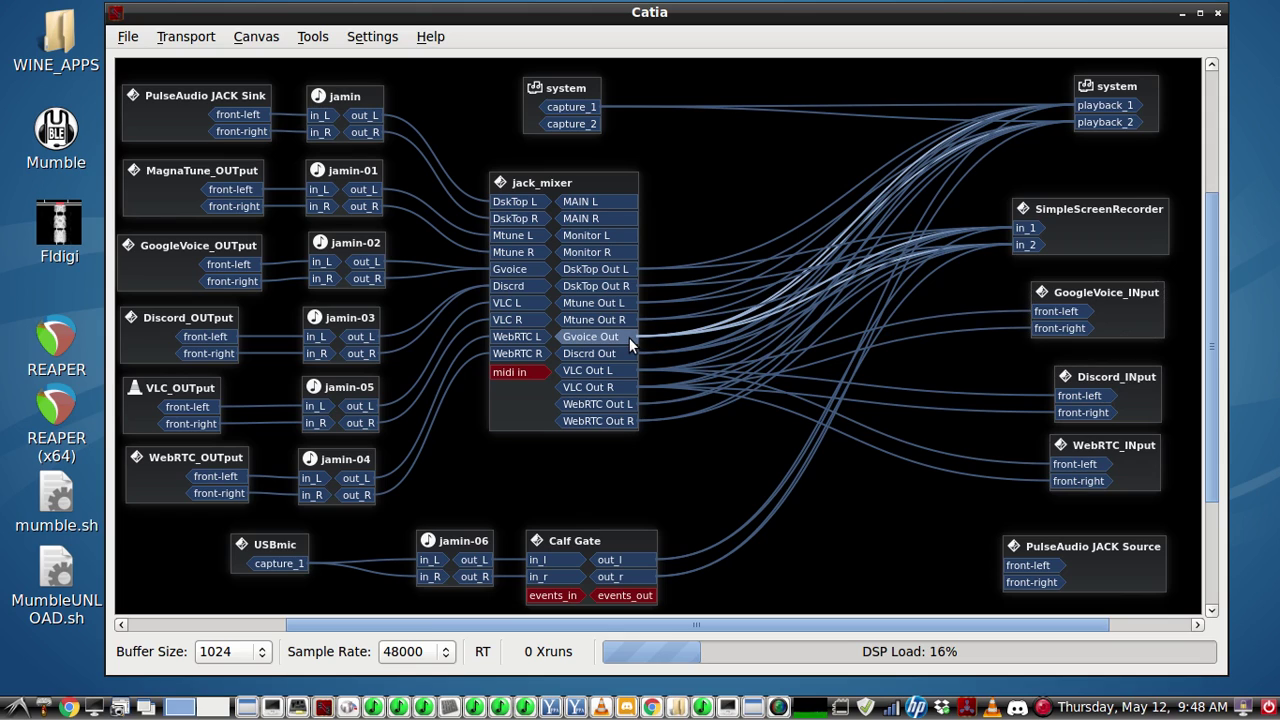
mouse_move(629, 337)
left_mouse_down()
mouse_move(737, 340)
mouse_move(1078, 396)
mouse_move(760, 405)
mouse_move(618, 337)
mouse_move(1011, 491)
mouse_move(1063, 464)
mouse_move(688, 400)
mouse_move(615, 336)
left_mouse_up()
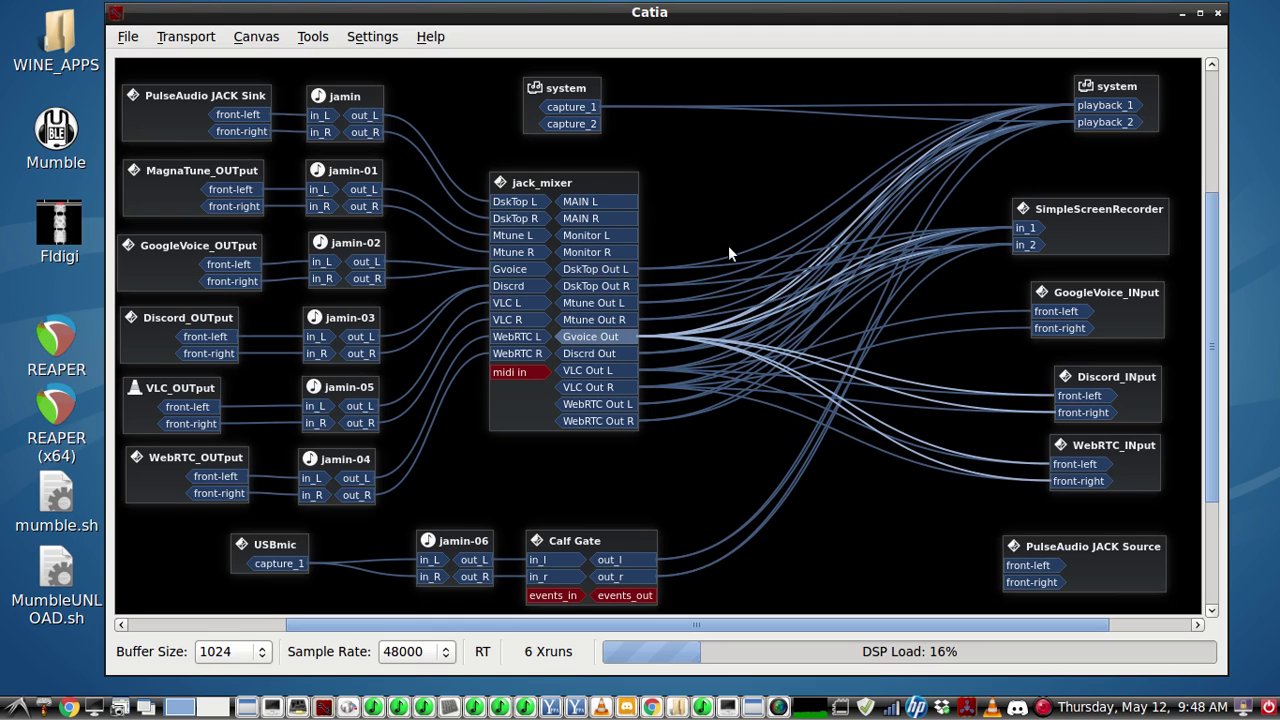
left_click(1150, 97)
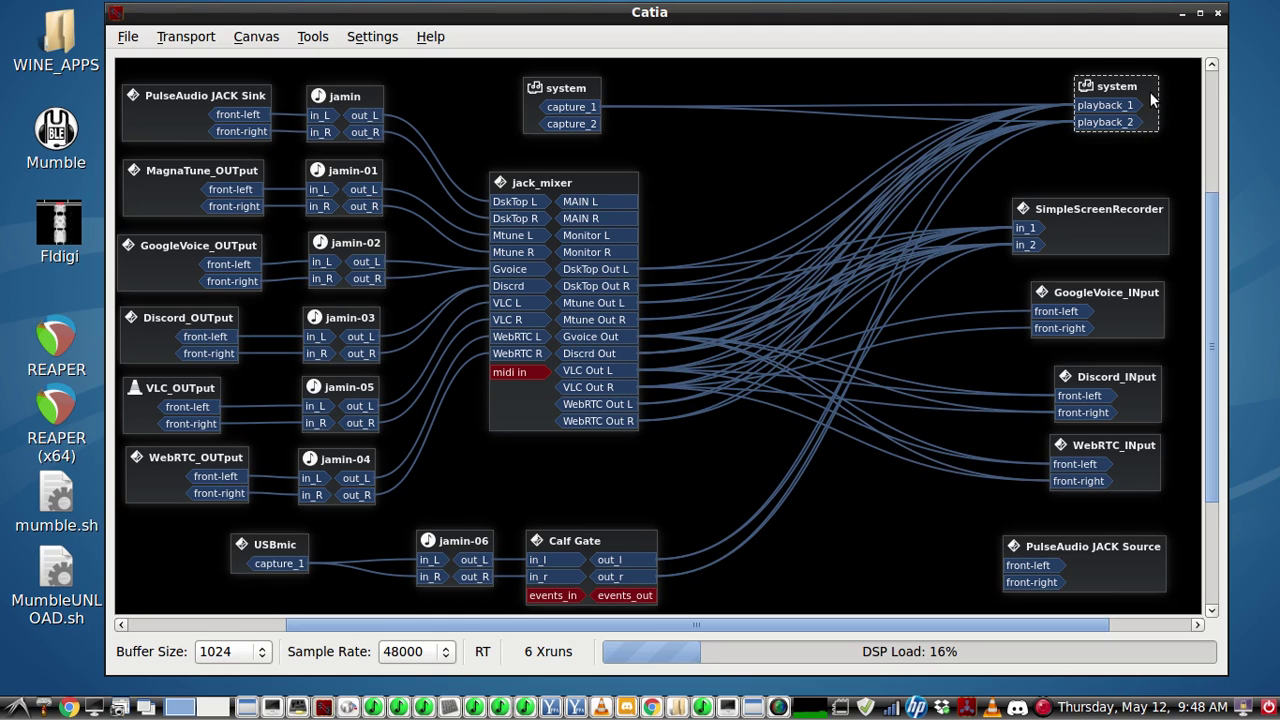
left_click(565, 337)
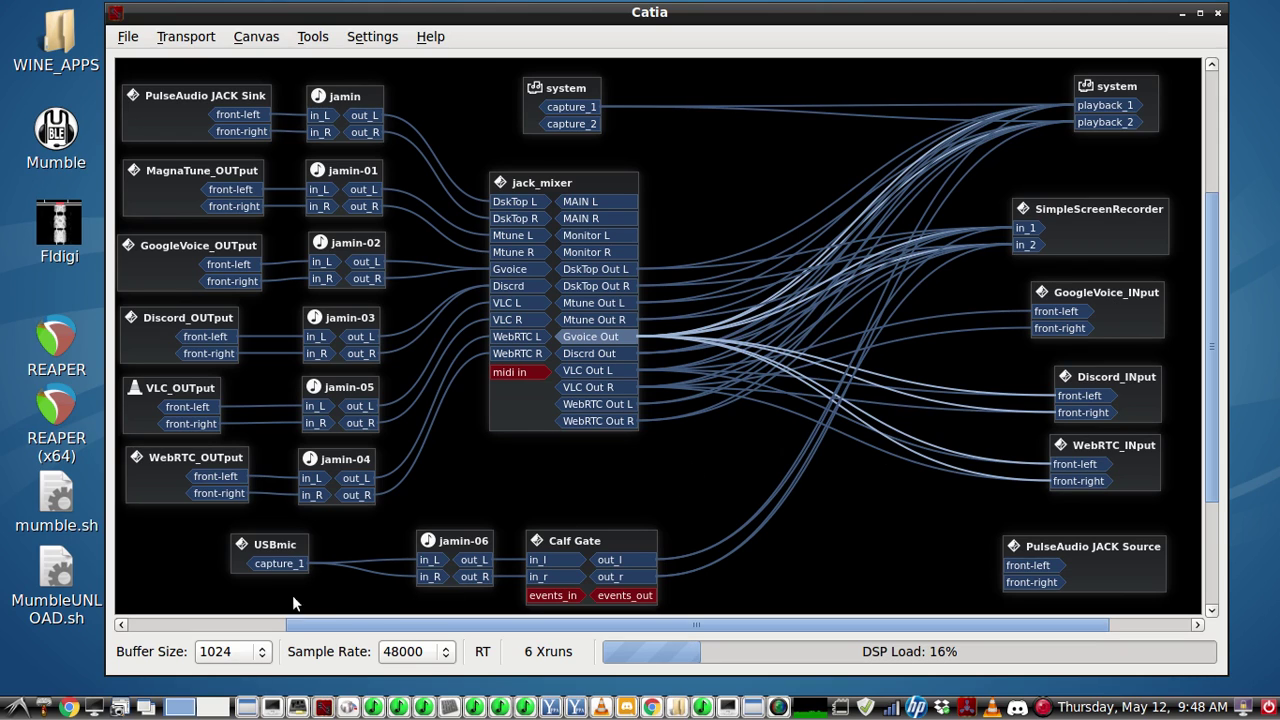
- Wire the Calf Gate out_l after jamin-06 to Discord_INput front-right and verify it
left_click(453, 541)
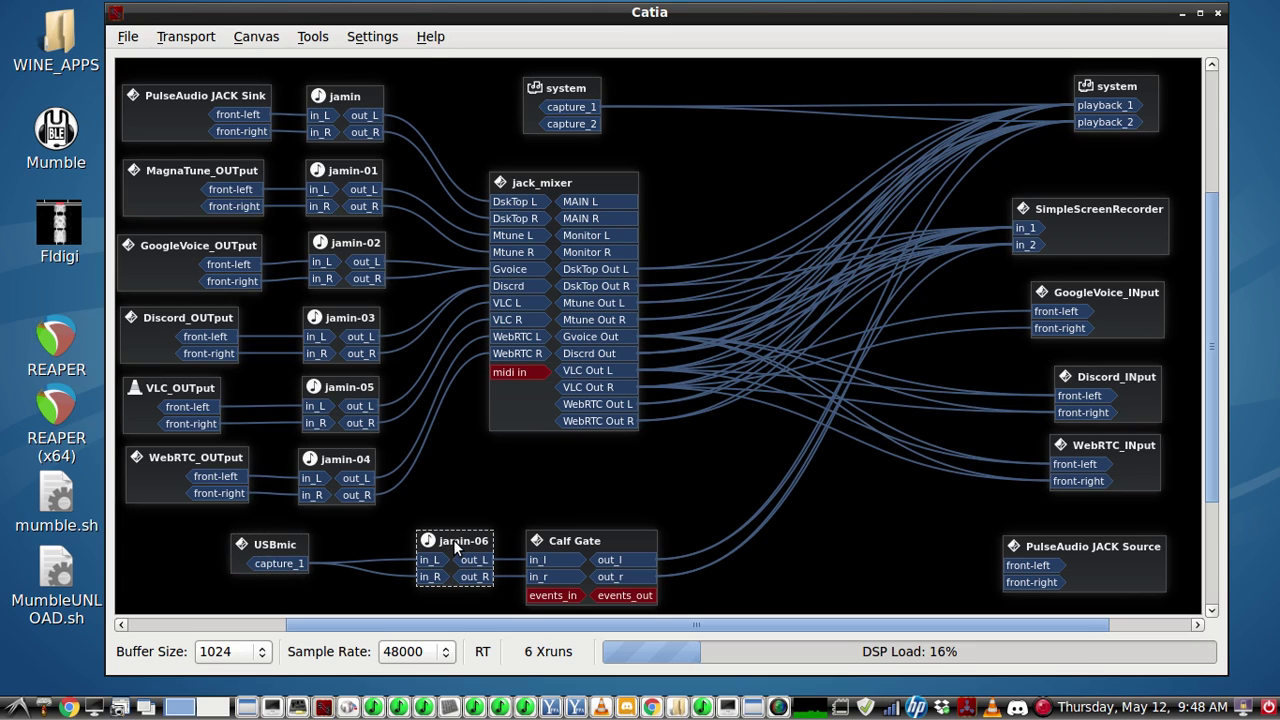
left_click(554, 541)
left_click_drag(628, 559, 1045, 311)
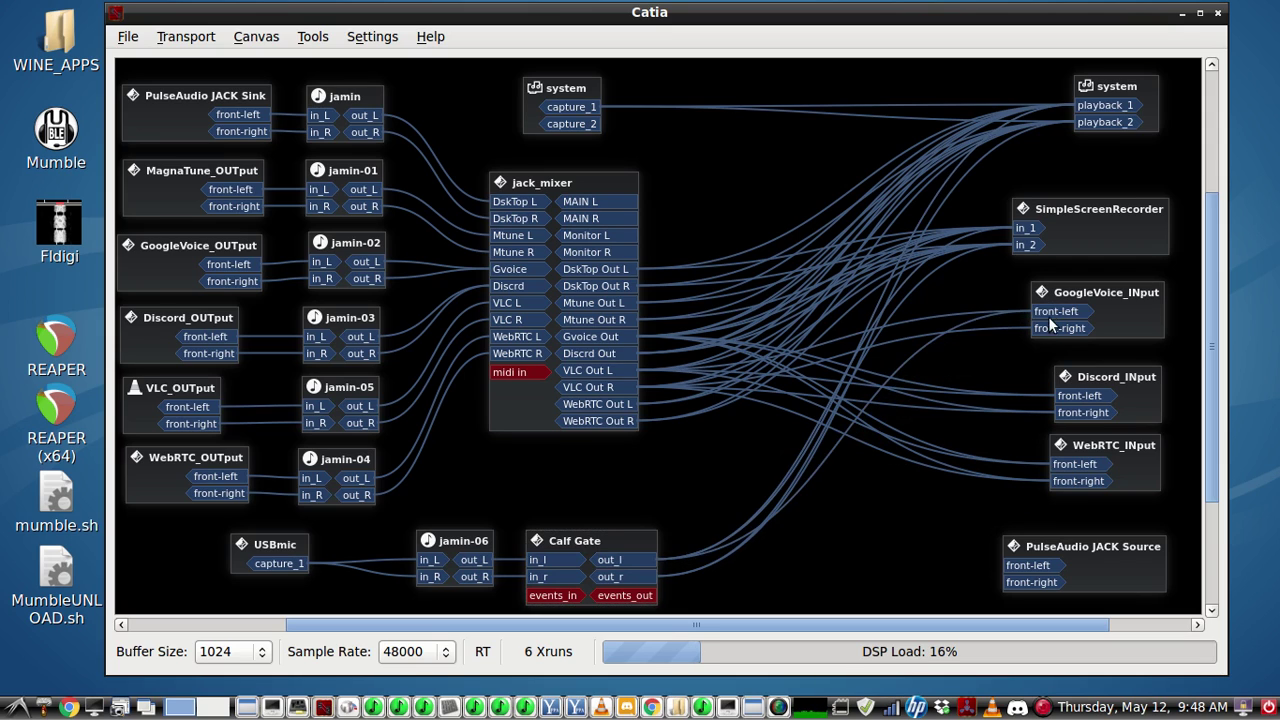
left_click_drag(1033, 428, 1068, 412)
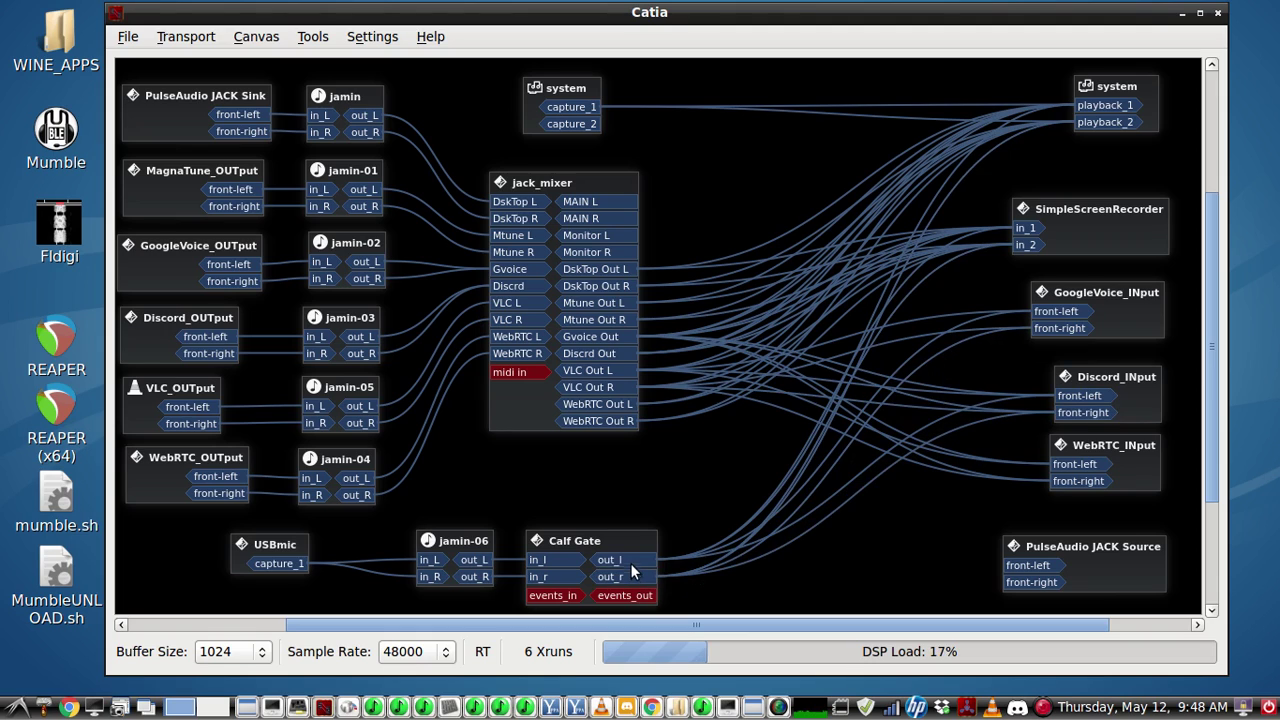
mouse_move(636, 563)
left_mouse_down()
mouse_move(884, 552)
mouse_move(1040, 470)
mouse_move(1070, 466)
mouse_move(1080, 481)
mouse_move(950, 548)
mouse_move(609, 575)
mouse_move(611, 560)
left_mouse_up()
left_click(611, 540)
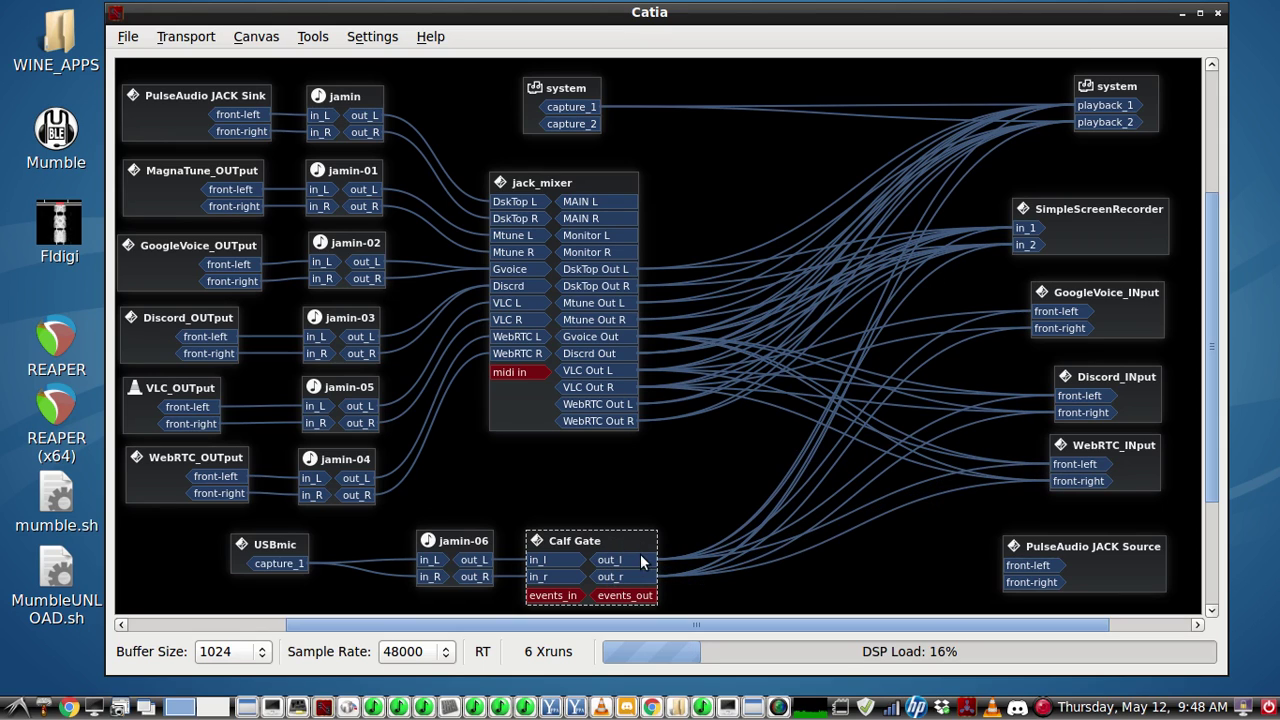
left_click(636, 559)
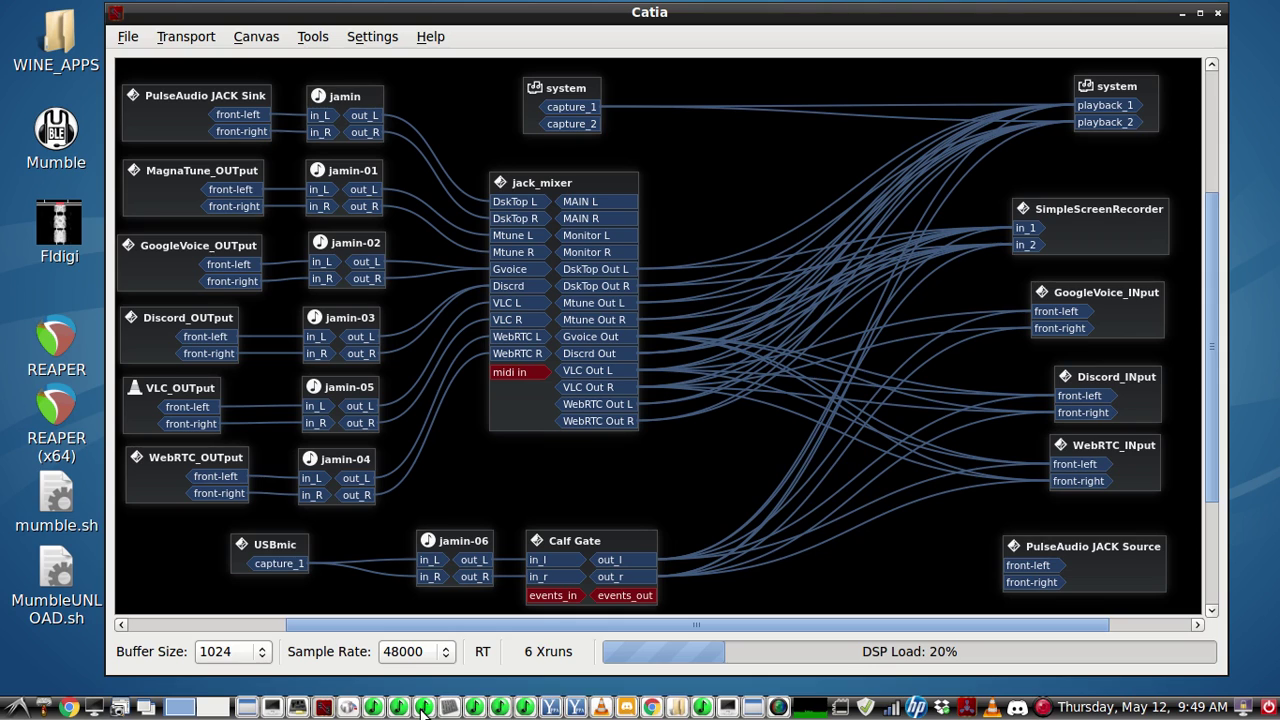
- Move the jack_mixer window aside and push the Discrd fader up to -1.55
left_click(307, 708)
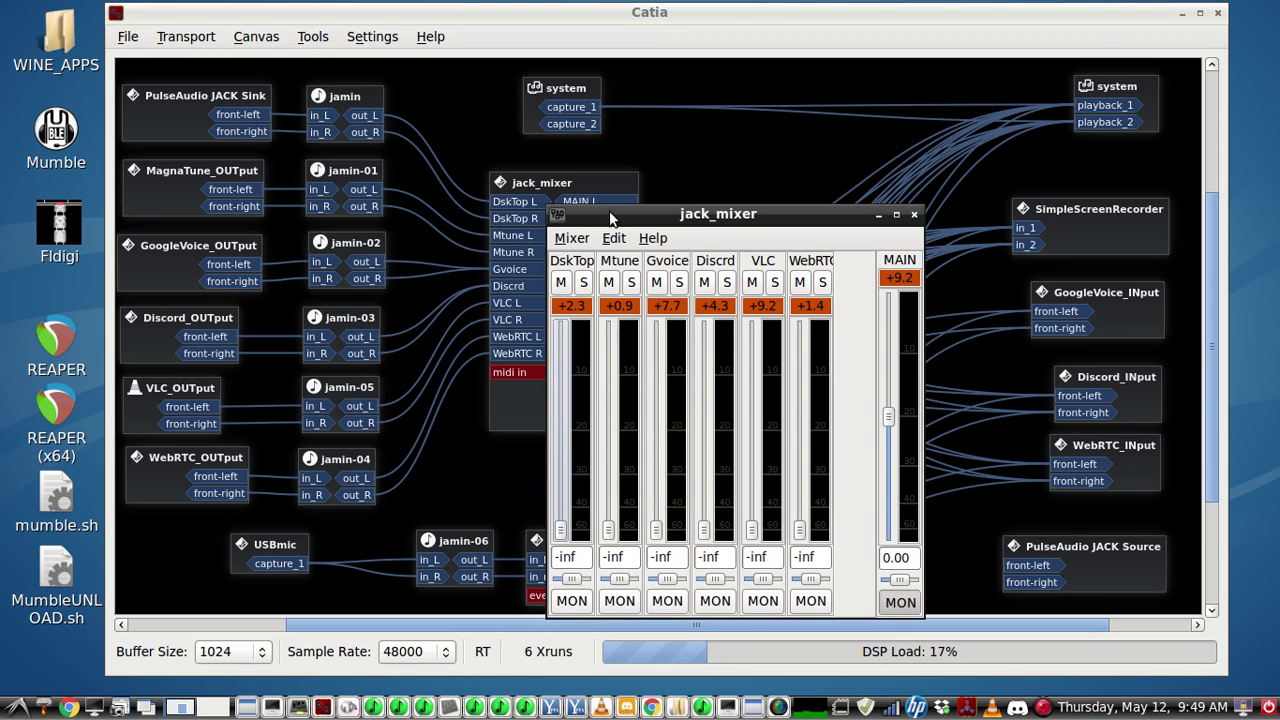
left_click_drag(613, 219, 729, 158)
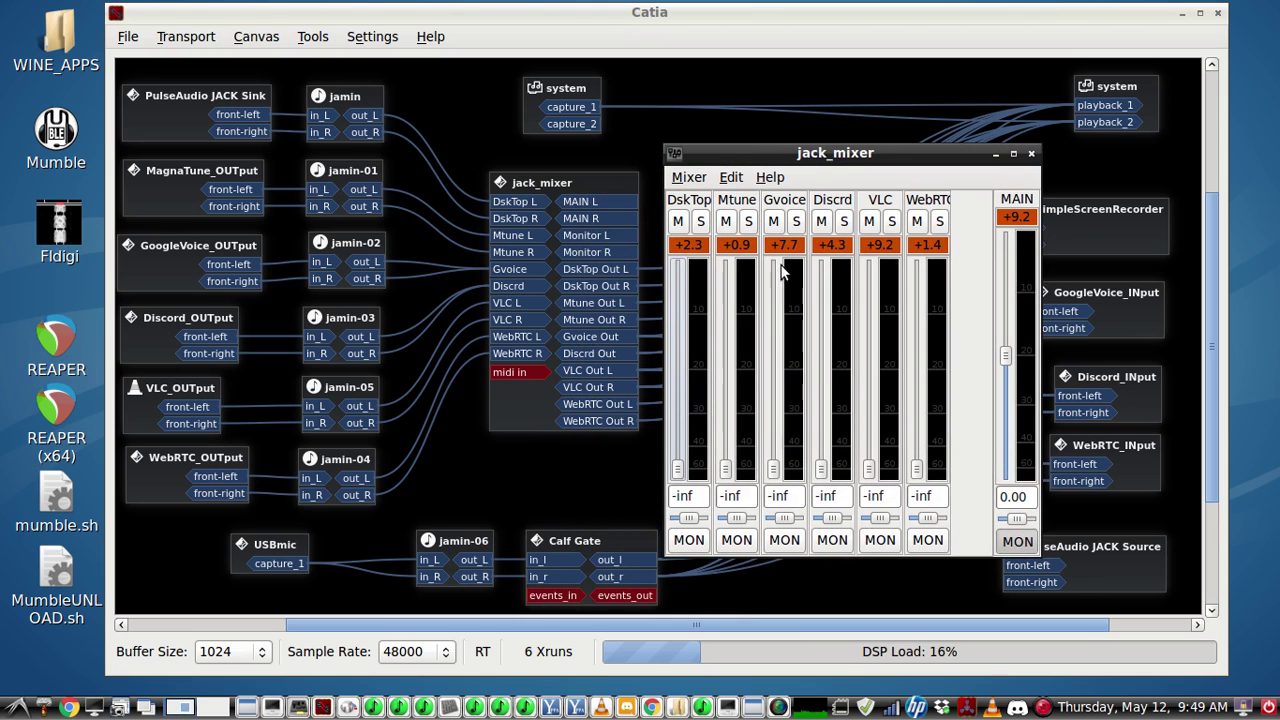
left_click_drag(822, 476, 817, 383)
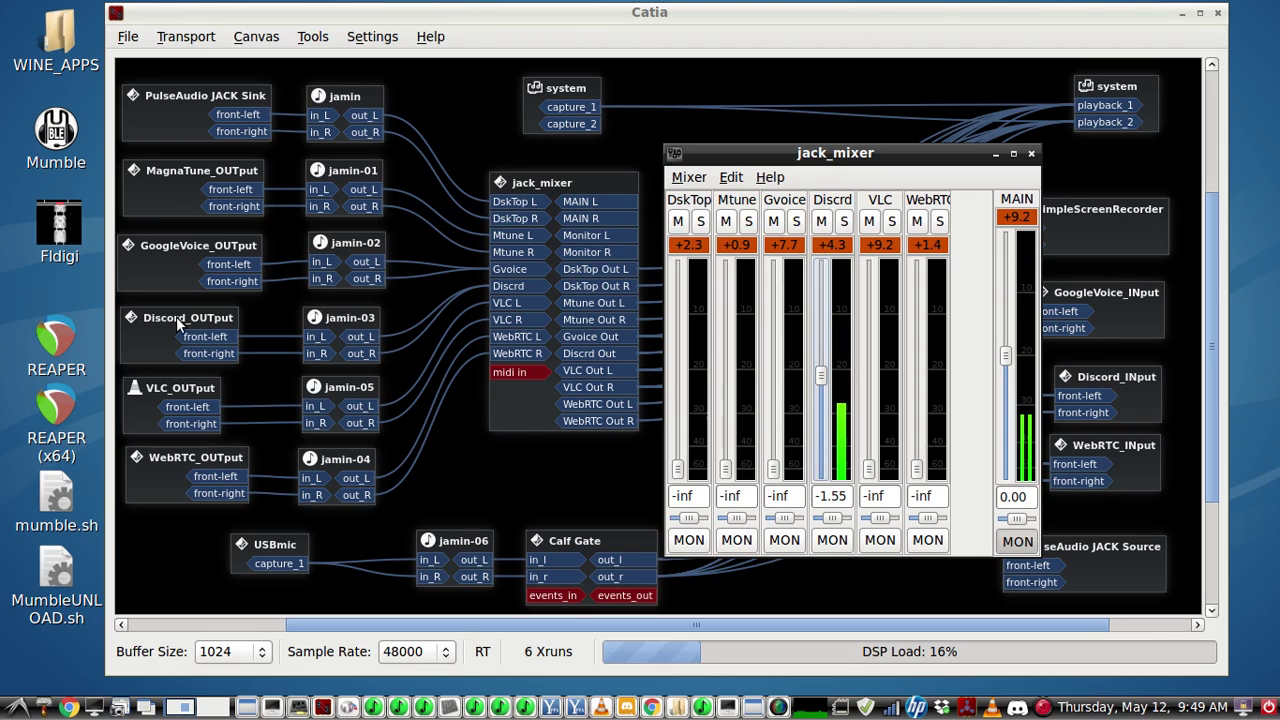
- Drop the jamin-03 limiter input from -6.1 to -11.2 and compare with the 30-band EQ bypassed
left_click(467, 708)
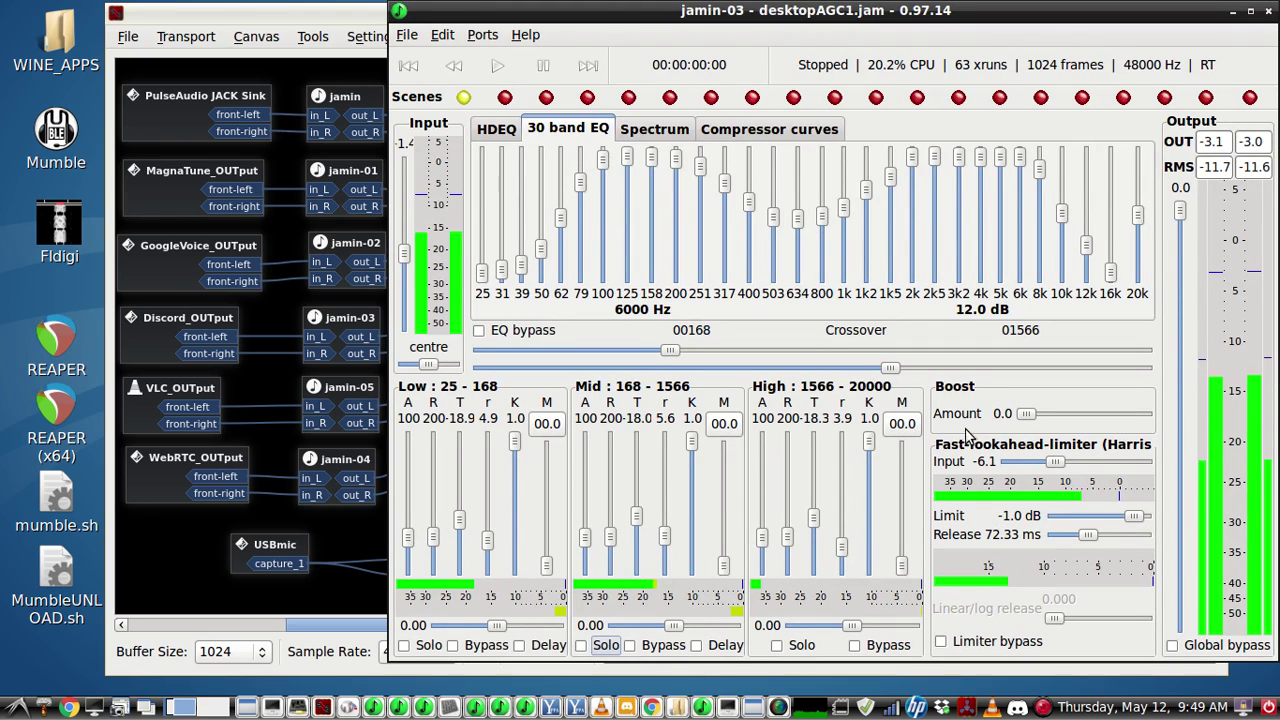
left_click(1048, 462)
mouse_move(1048, 462)
left_mouse_down()
mouse_move(996, 478)
mouse_move(1085, 473)
mouse_move(1030, 472)
mouse_move(1042, 478)
left_mouse_up()
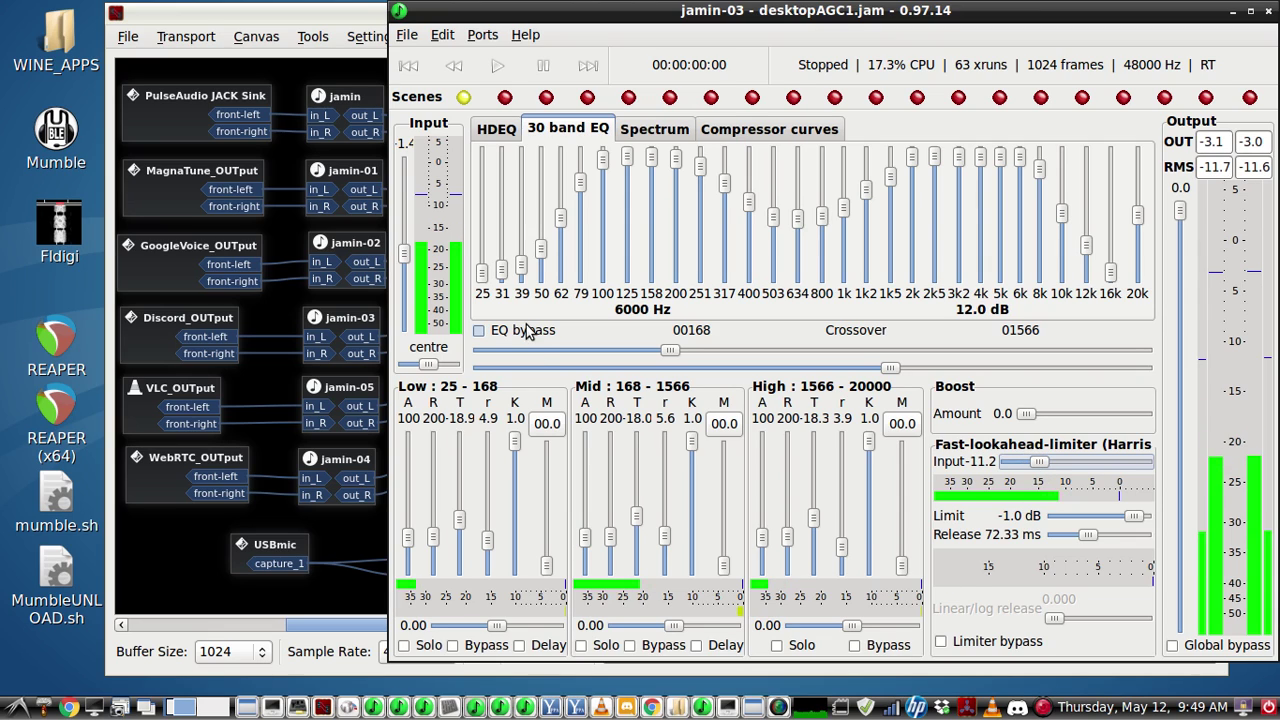
left_click(477, 337)
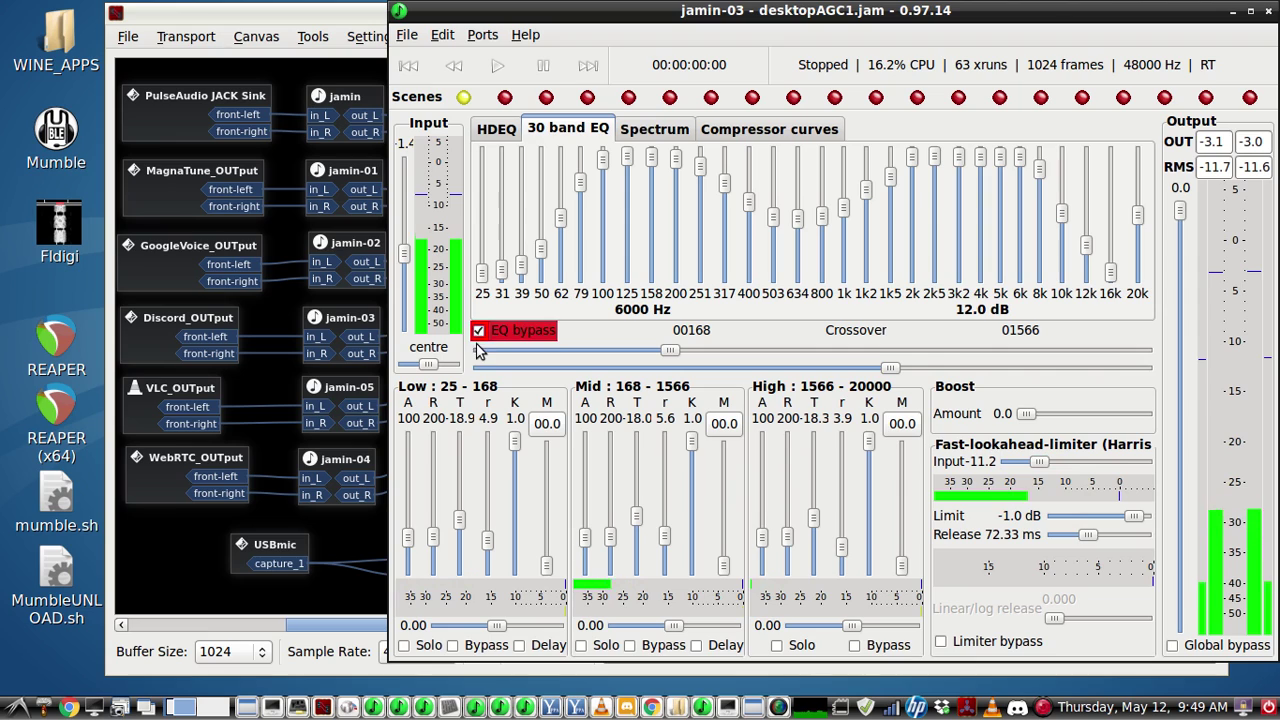
left_click(478, 337)
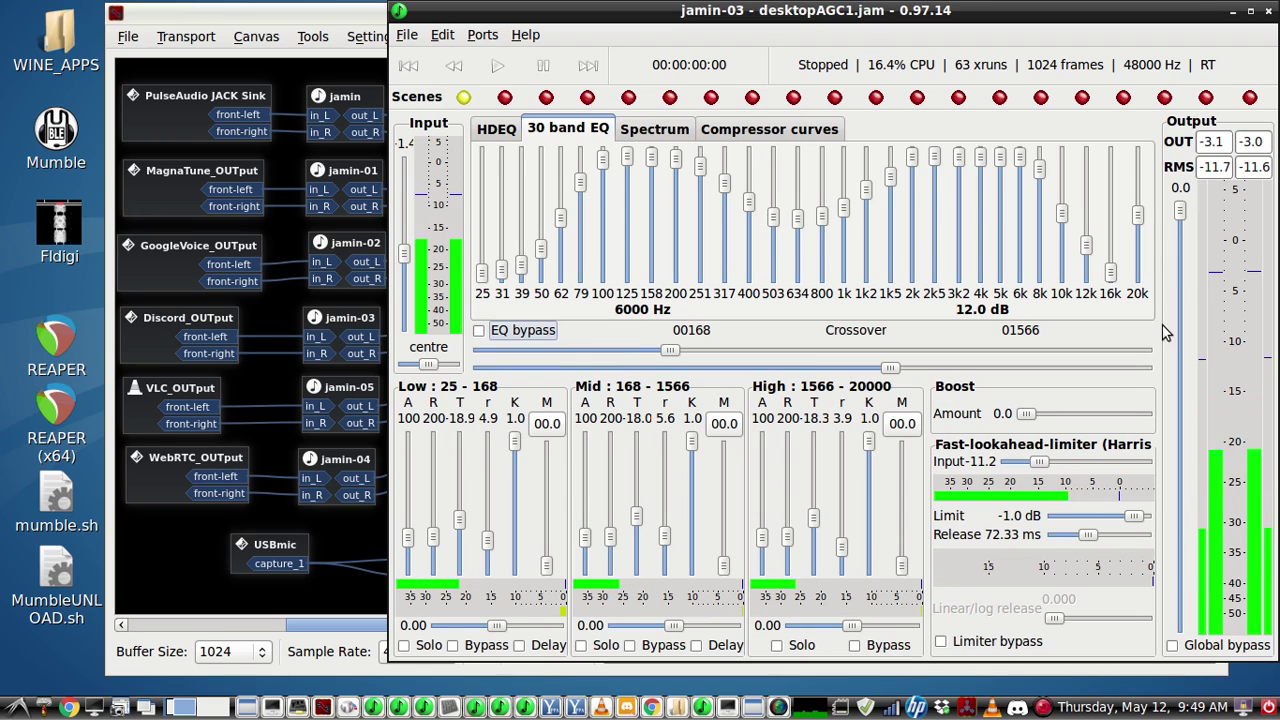
- Minimize JAMin and pull the Discrd fader to -inf, leaving WebRTC at -inf too
left_click(1232, 11)
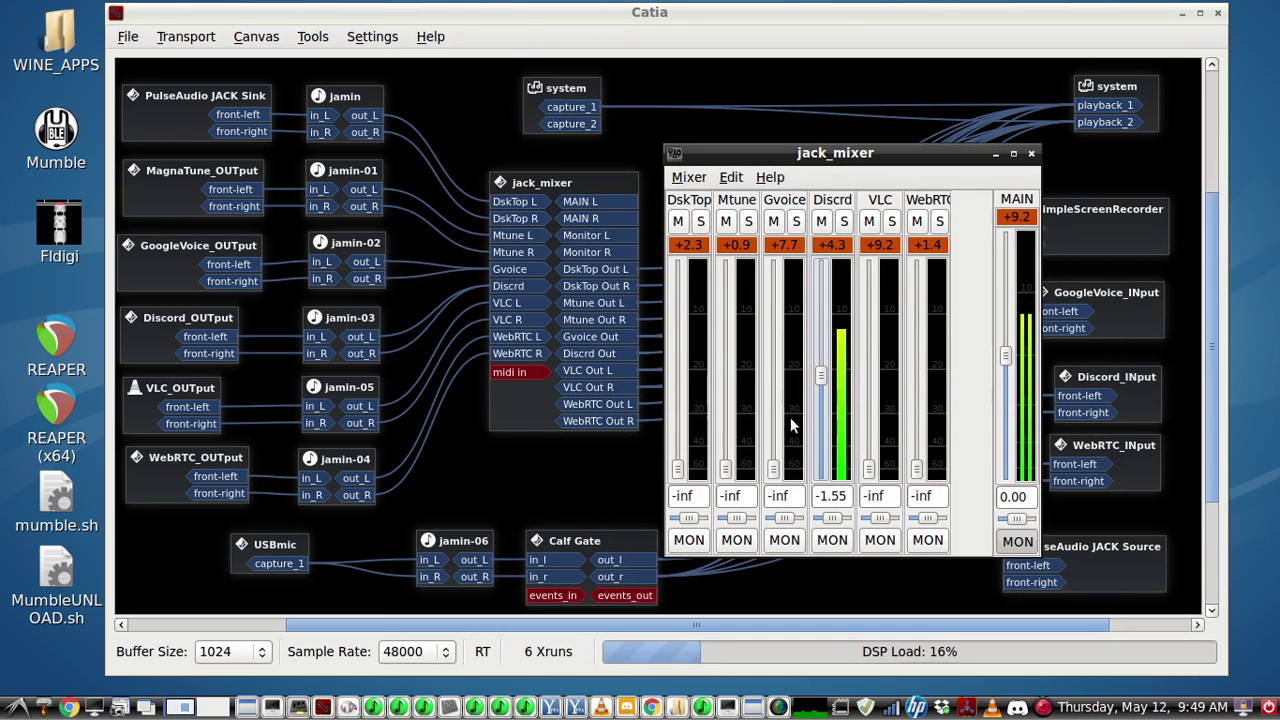
left_click_drag(820, 376, 818, 468)
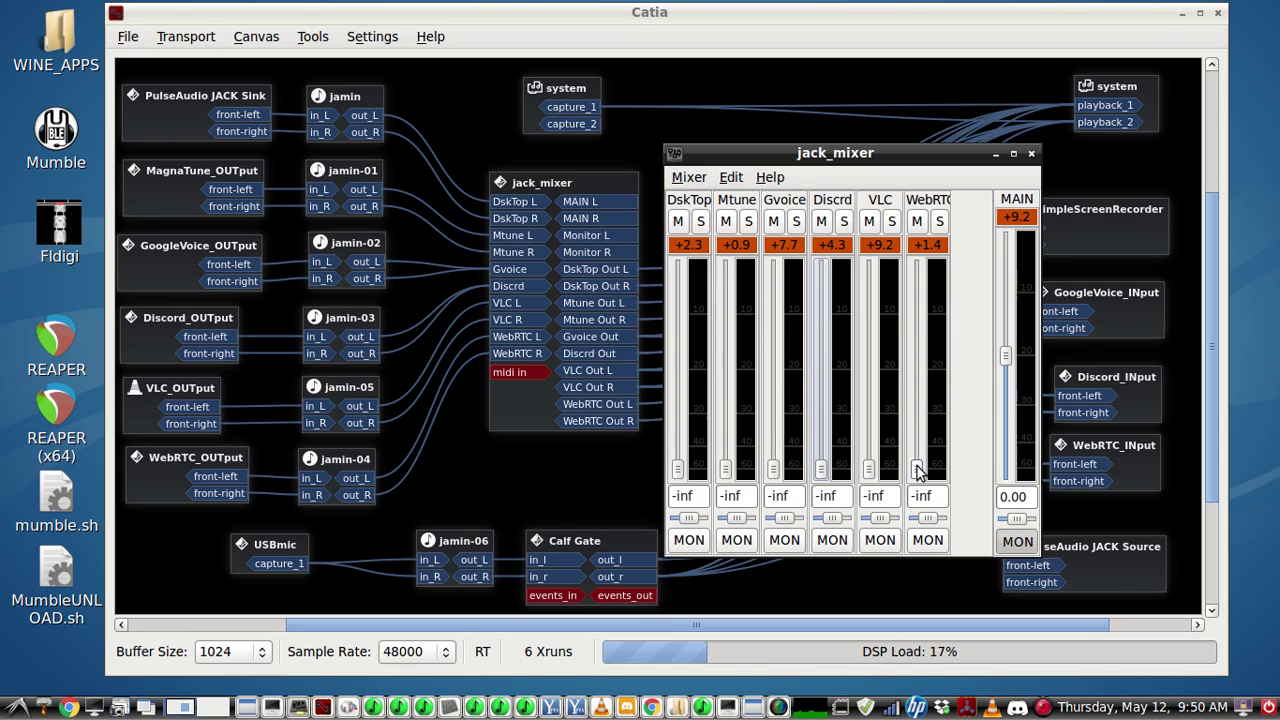
mouse_move(918, 472)
left_mouse_down()
mouse_move(909, 357)
mouse_move(914, 470)
left_mouse_up()
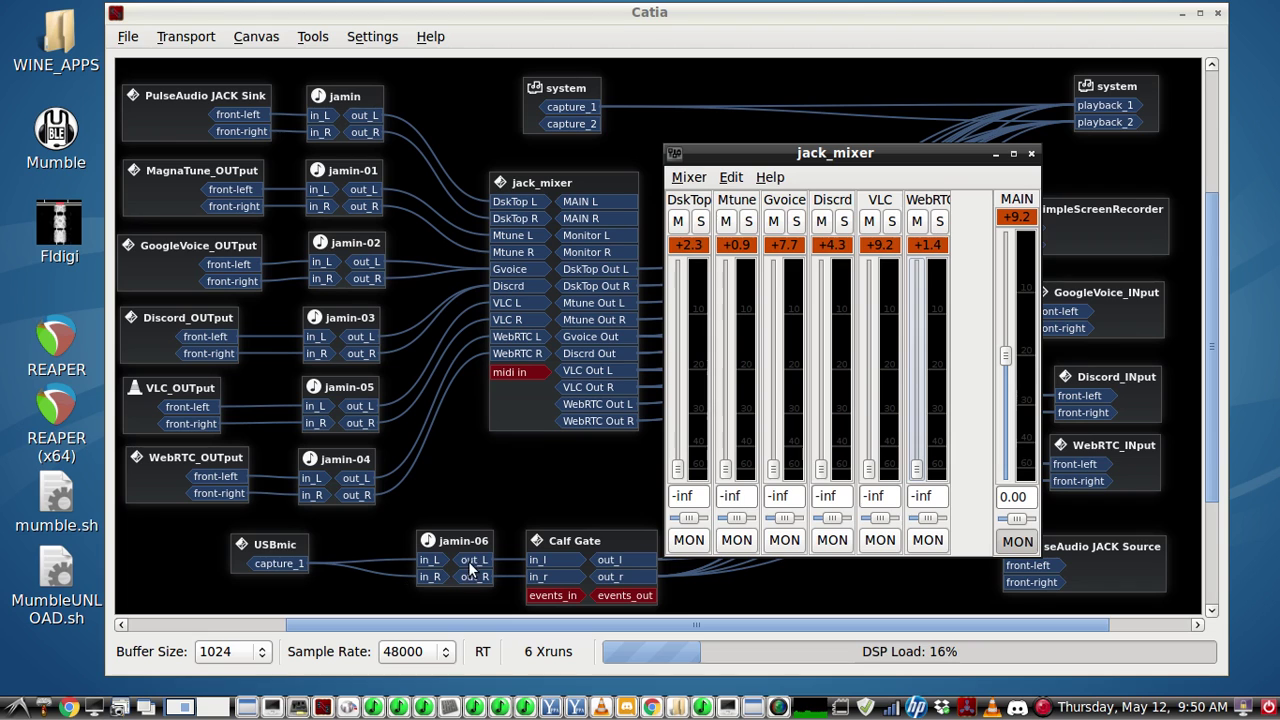
left_click(705, 707)
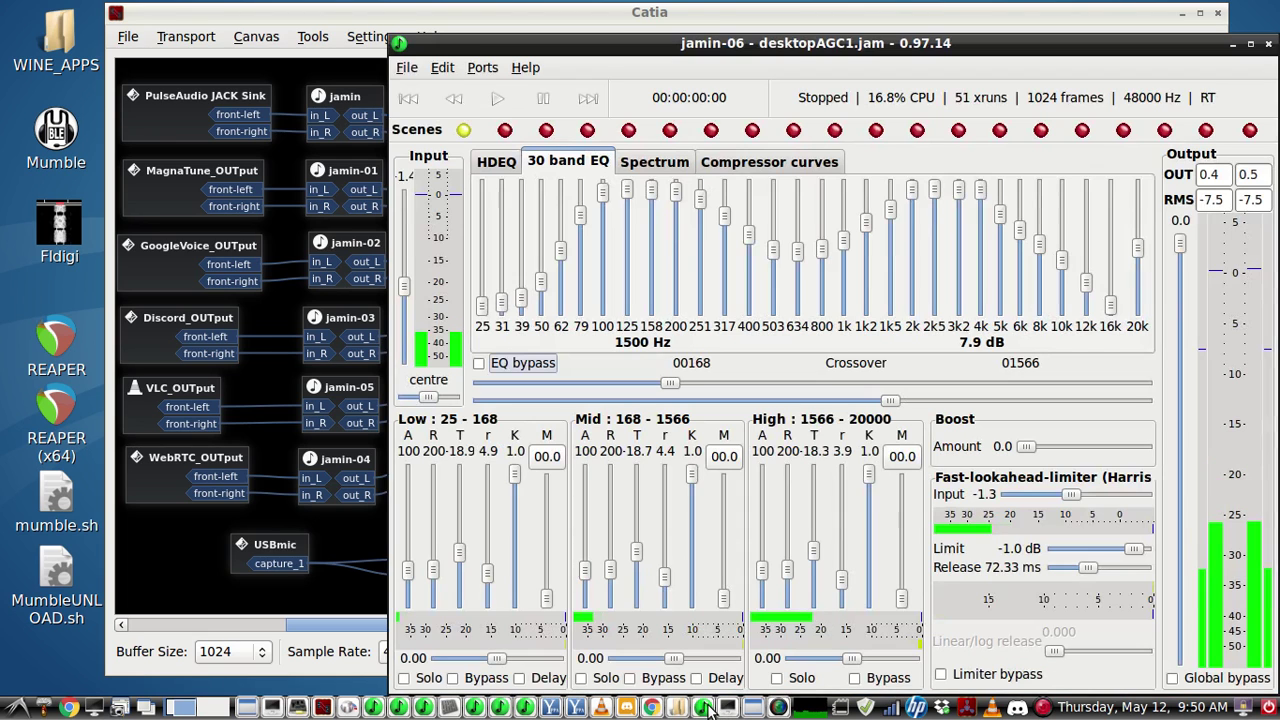
left_click(480, 365)
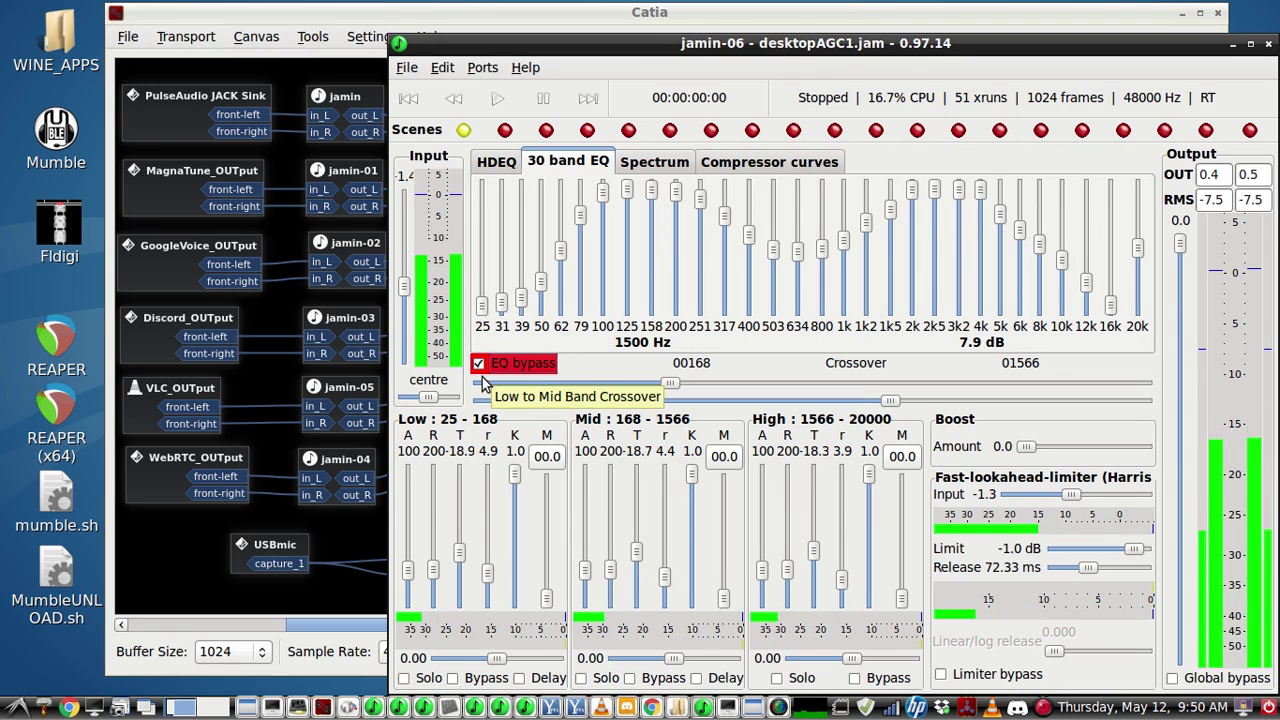
left_click(480, 366)
left_click(480, 366)
left_click(480, 366)
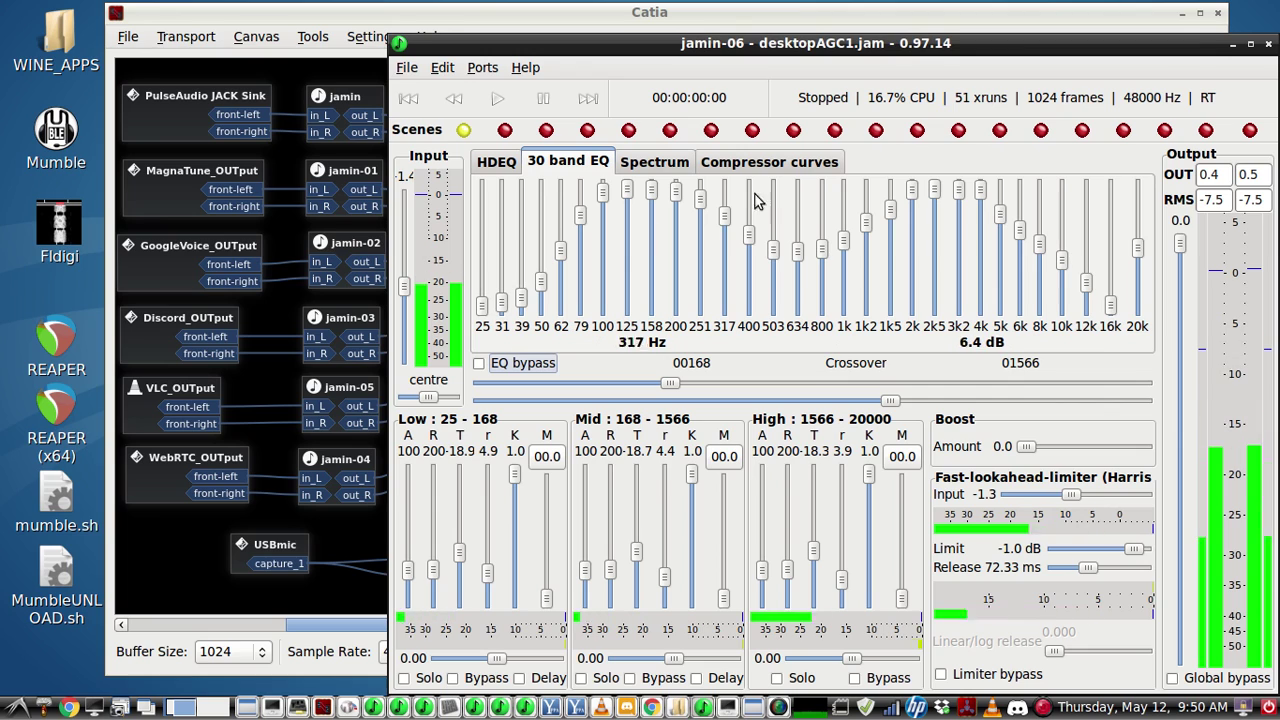
left_click(1234, 45)
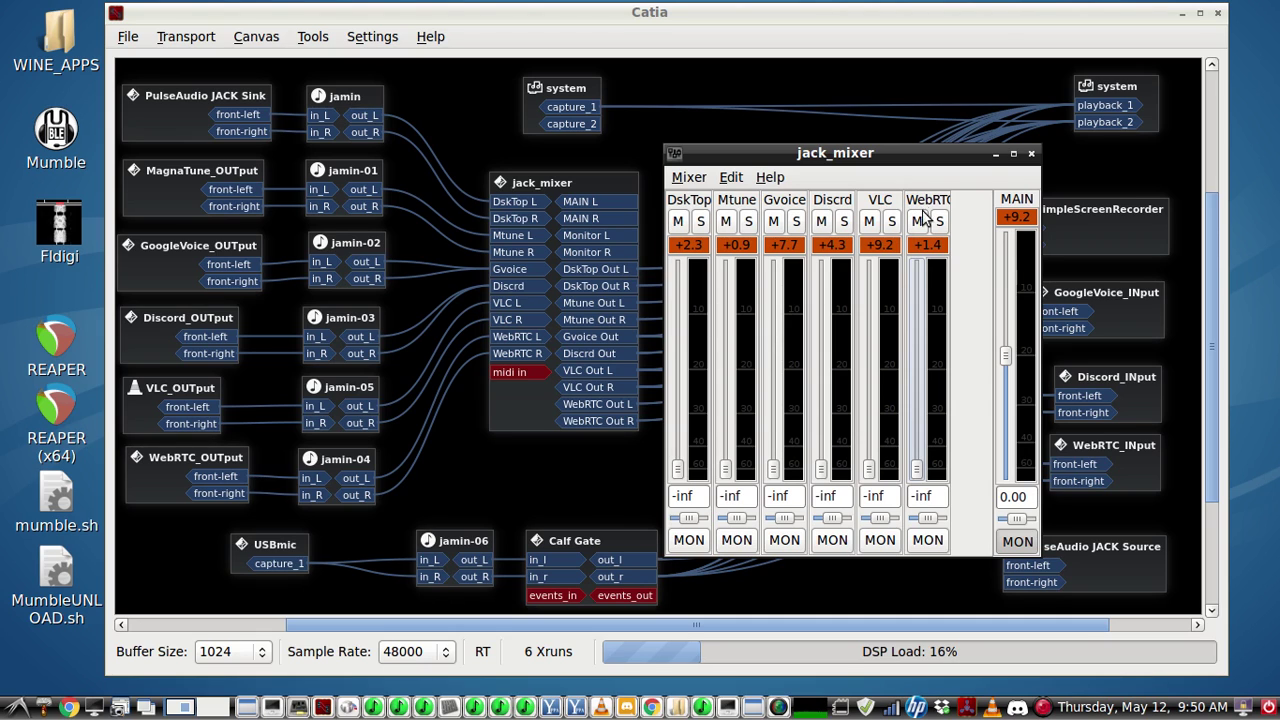
- Minimize jack_mixer, nudge the GoogleVoice_OUTput box, and raise LXTerminal showing the pactl commands
left_click(995, 155)
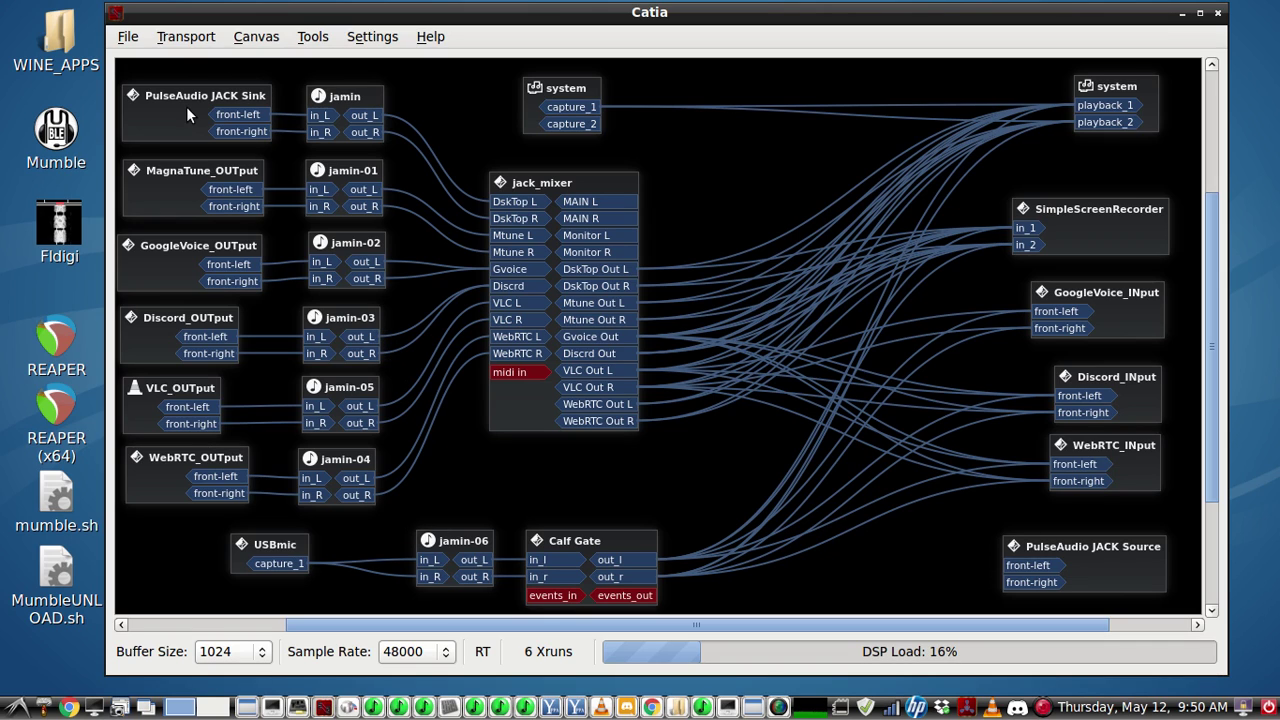
left_click_drag(168, 266, 165, 263)
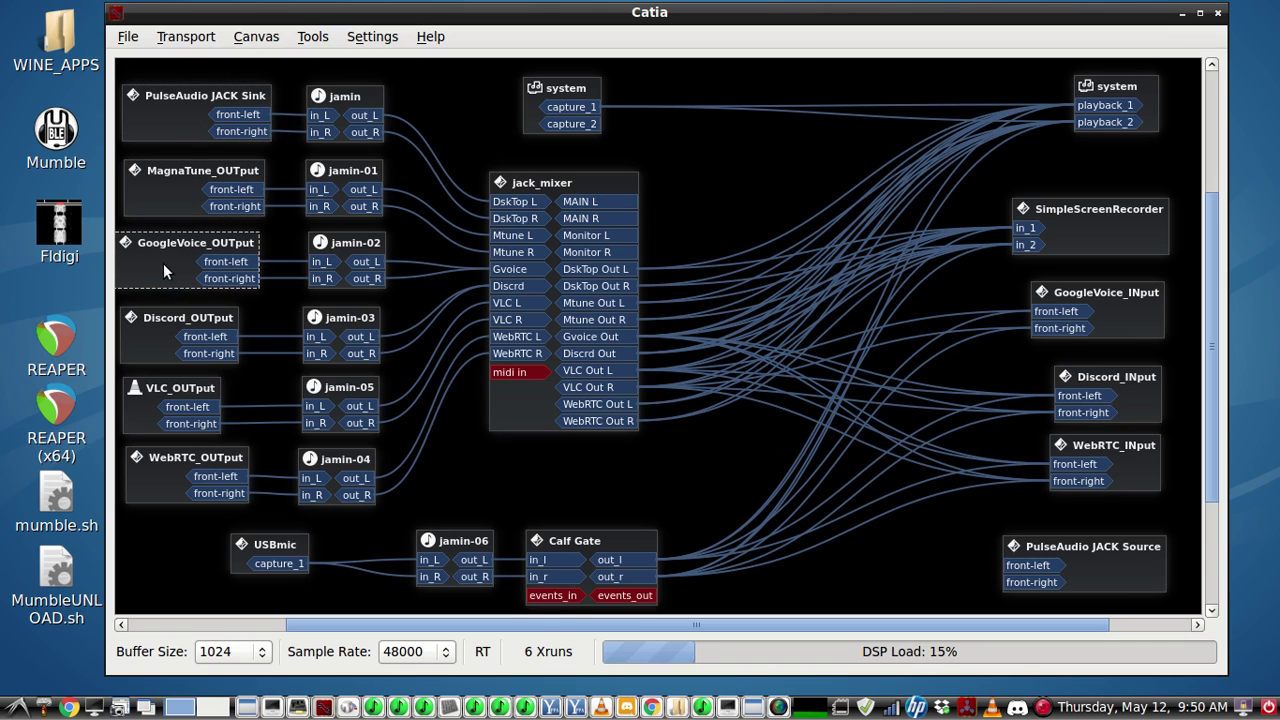
left_click(270, 708)
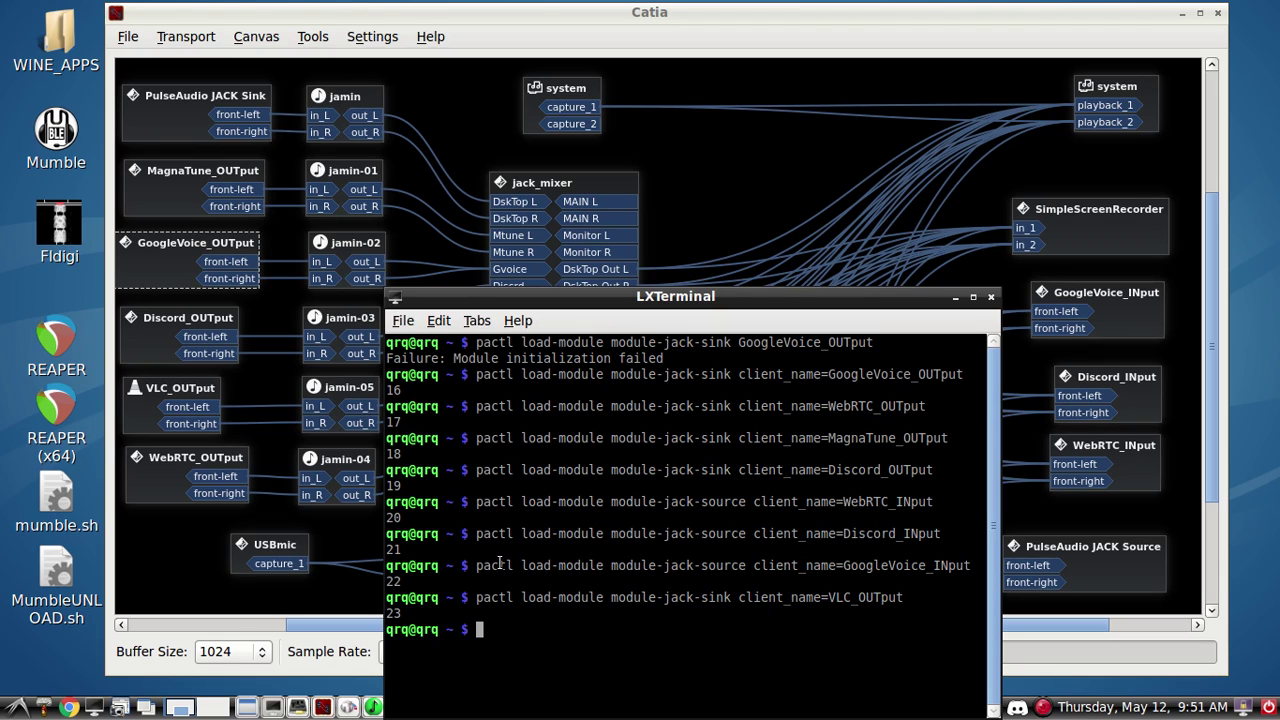
- Minimize LXTerminal and deselect the GoogleVoice_OUTput box in Catia
left_click(955, 298)
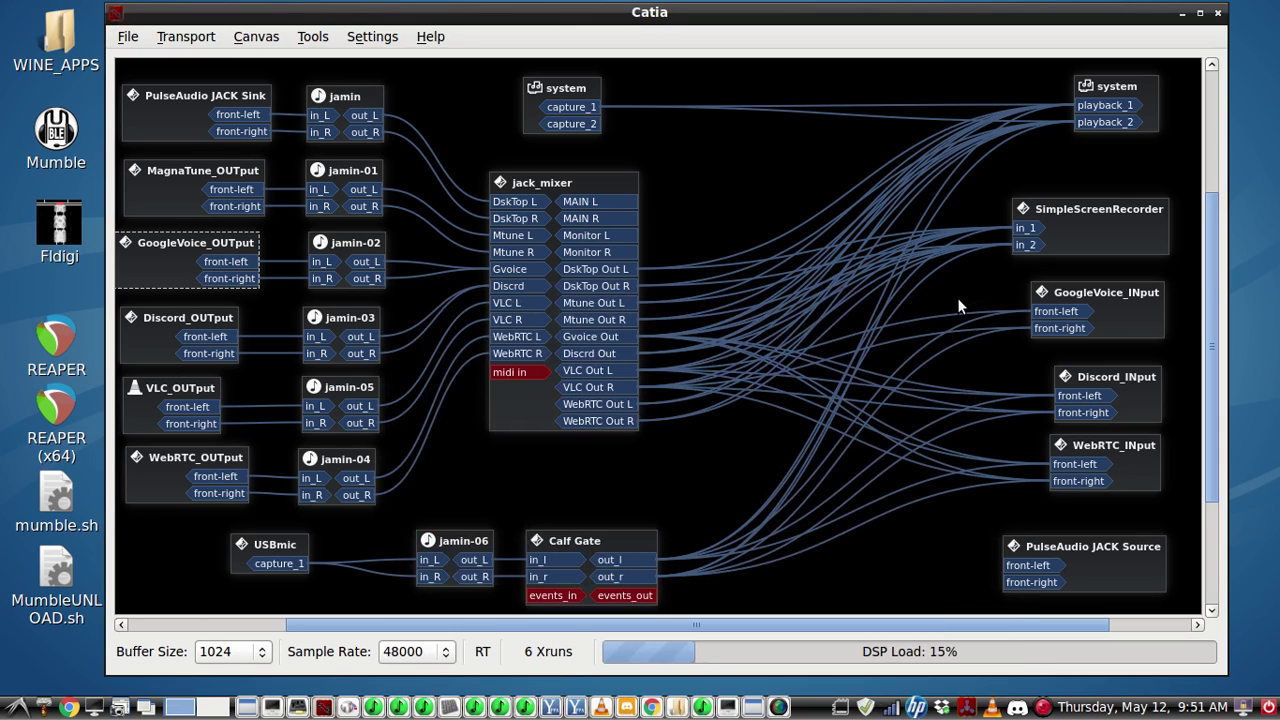
left_click(412, 232)
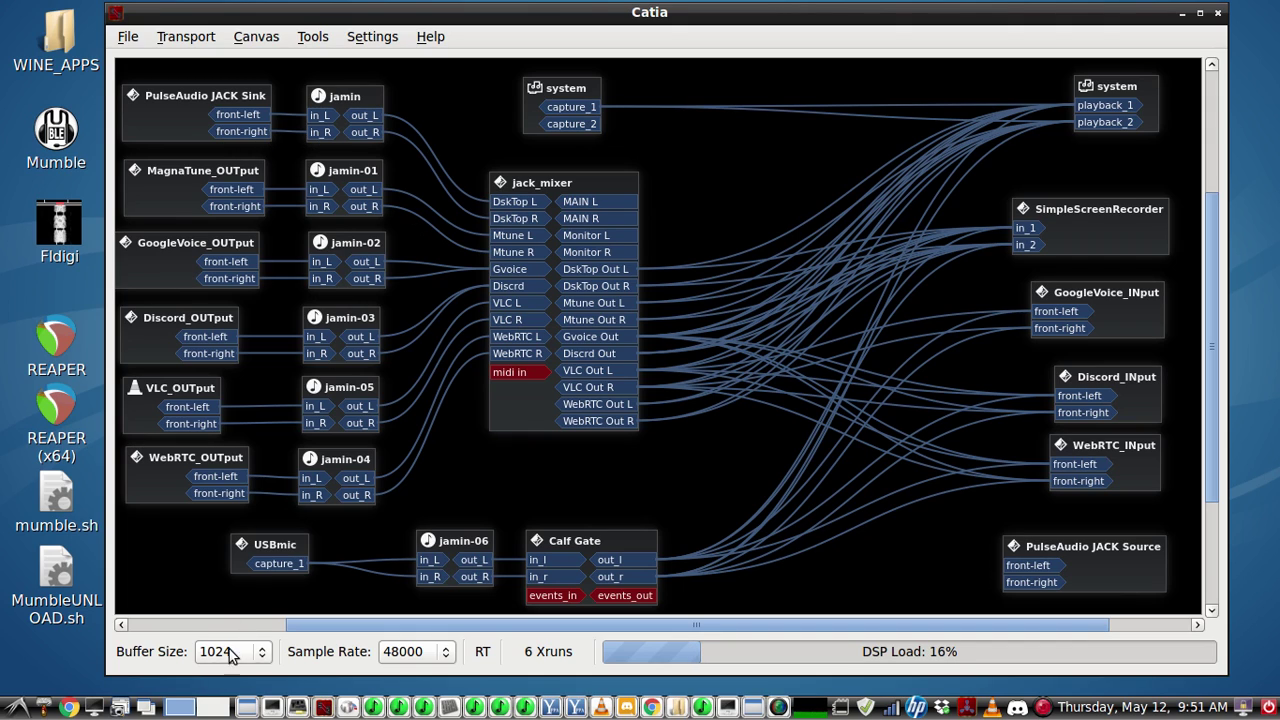
- Restore LV2 plugs, delete the 'gate' search text so all plugins list, and scroll through them
left_click(246, 705)
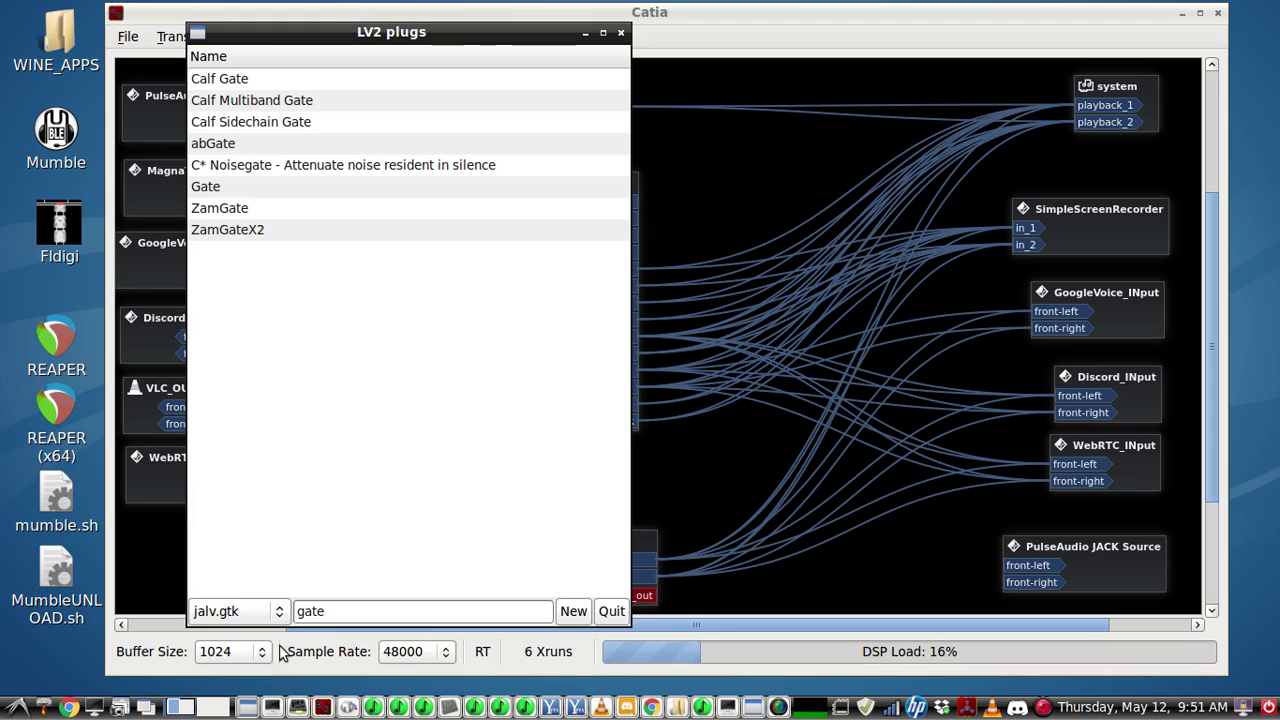
left_click_drag(328, 615, 267, 600)
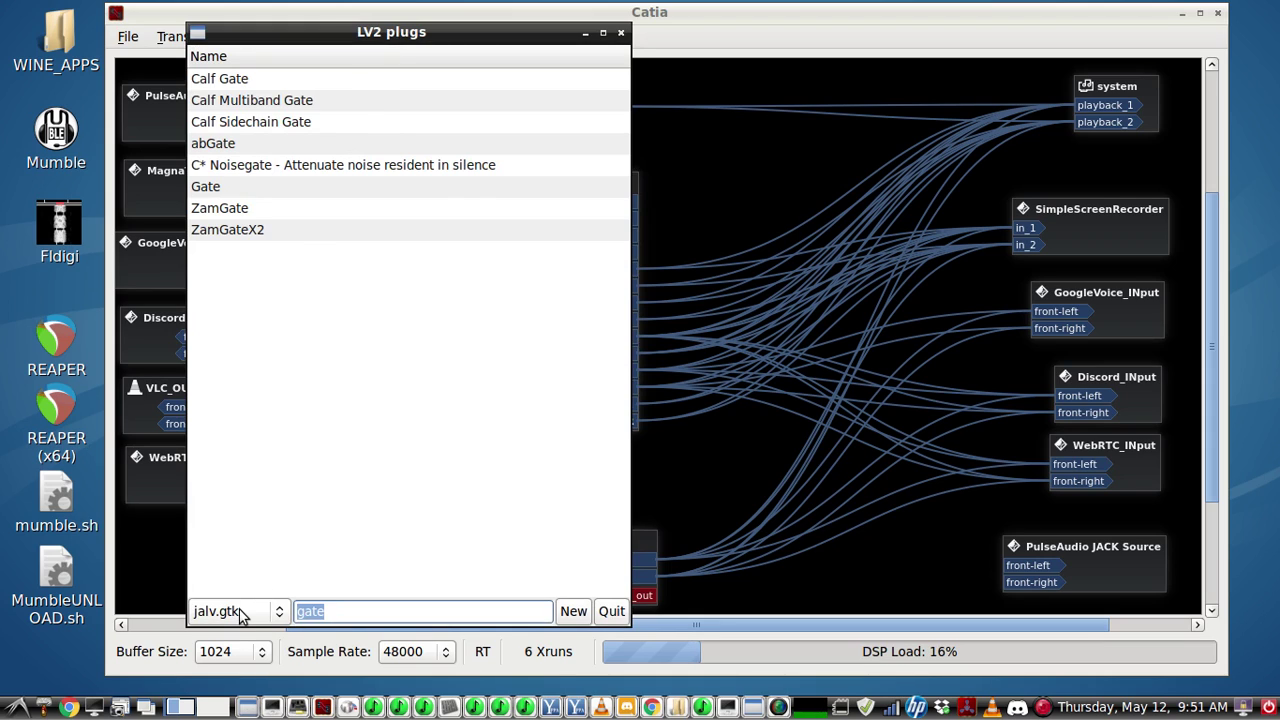
key("BackSpace")
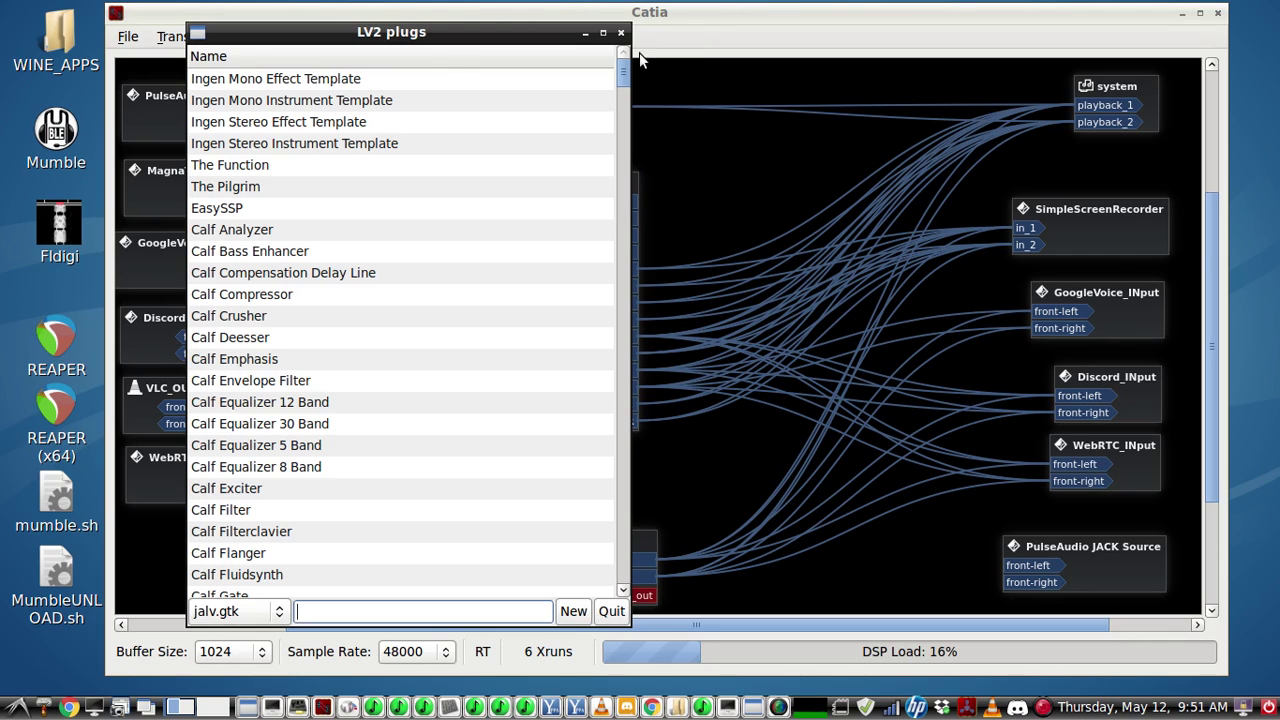
left_click_drag(621, 77, 614, 411)
left_click(585, 34)
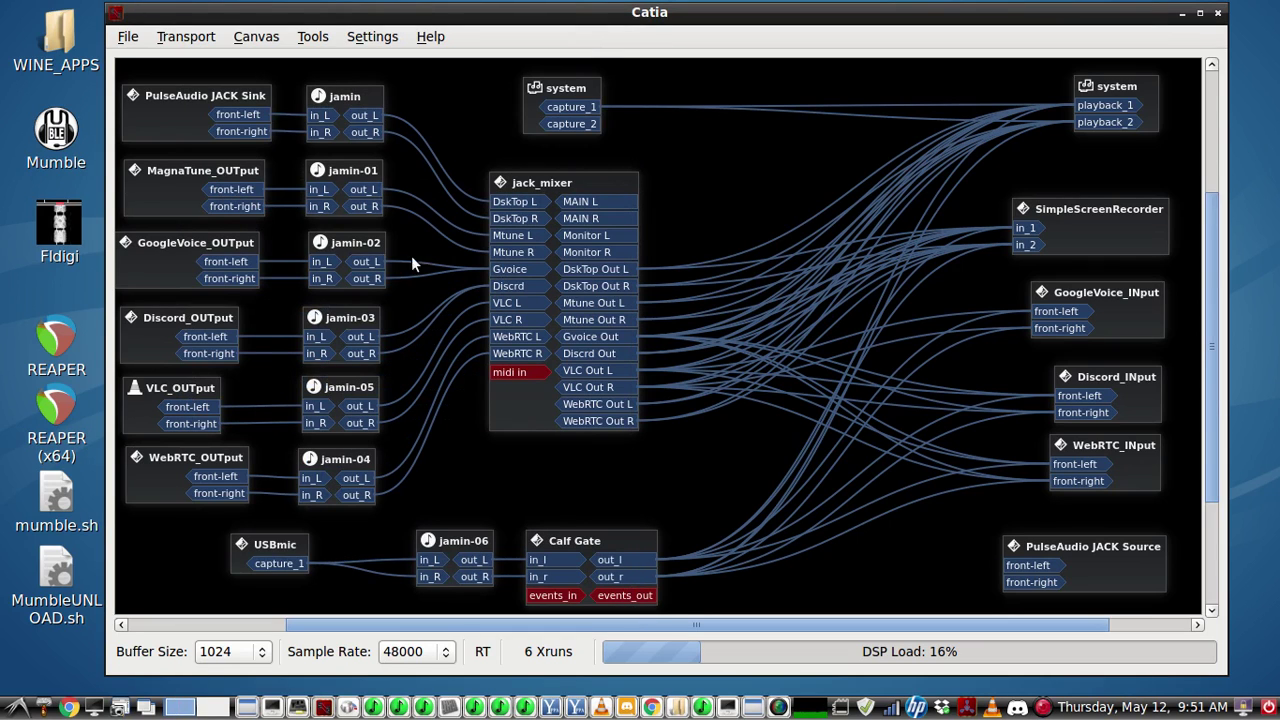
left_click_drag(534, 184, 534, 181)
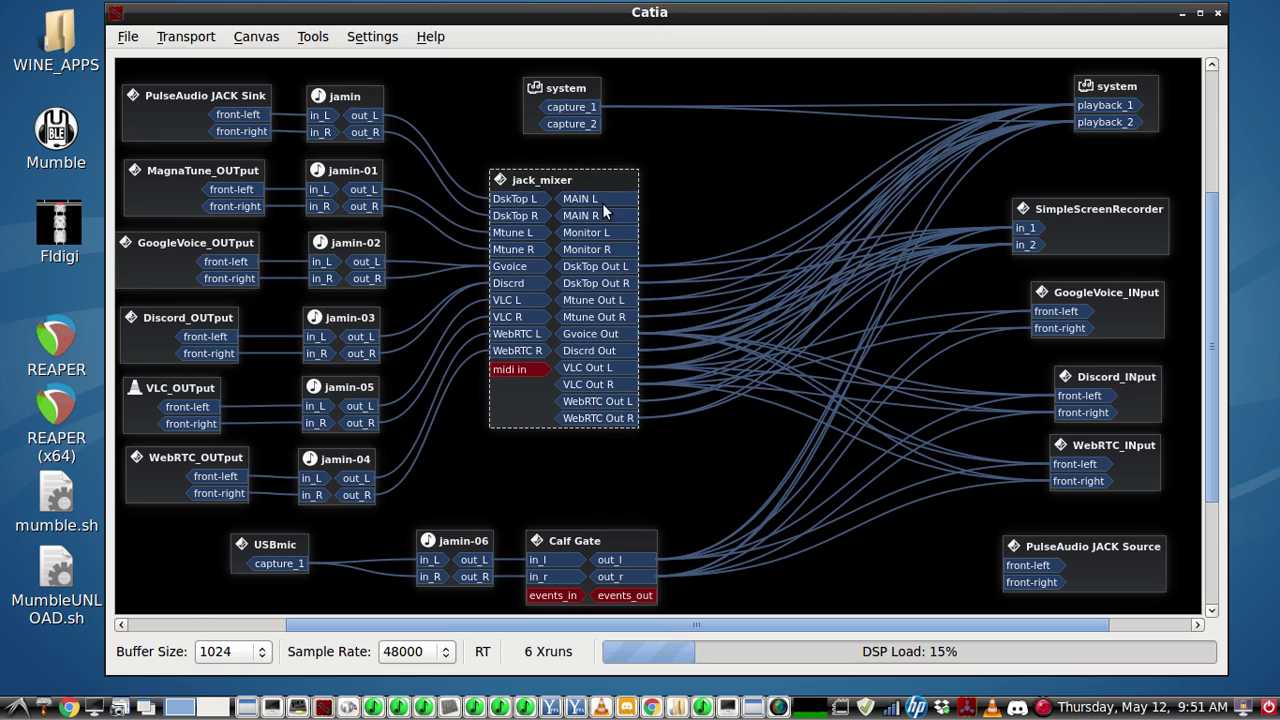
left_click_drag(1139, 416, 1137, 418)
left_click(1155, 584)
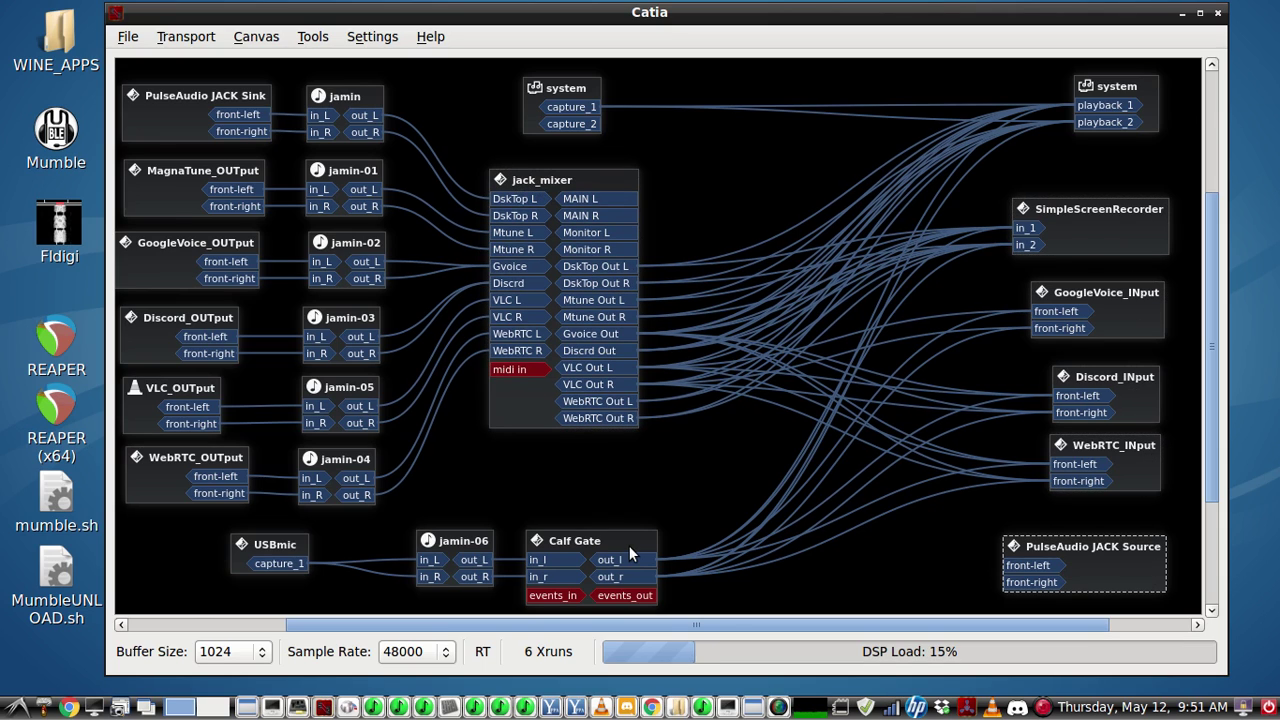
left_click_drag(629, 547, 625, 546)
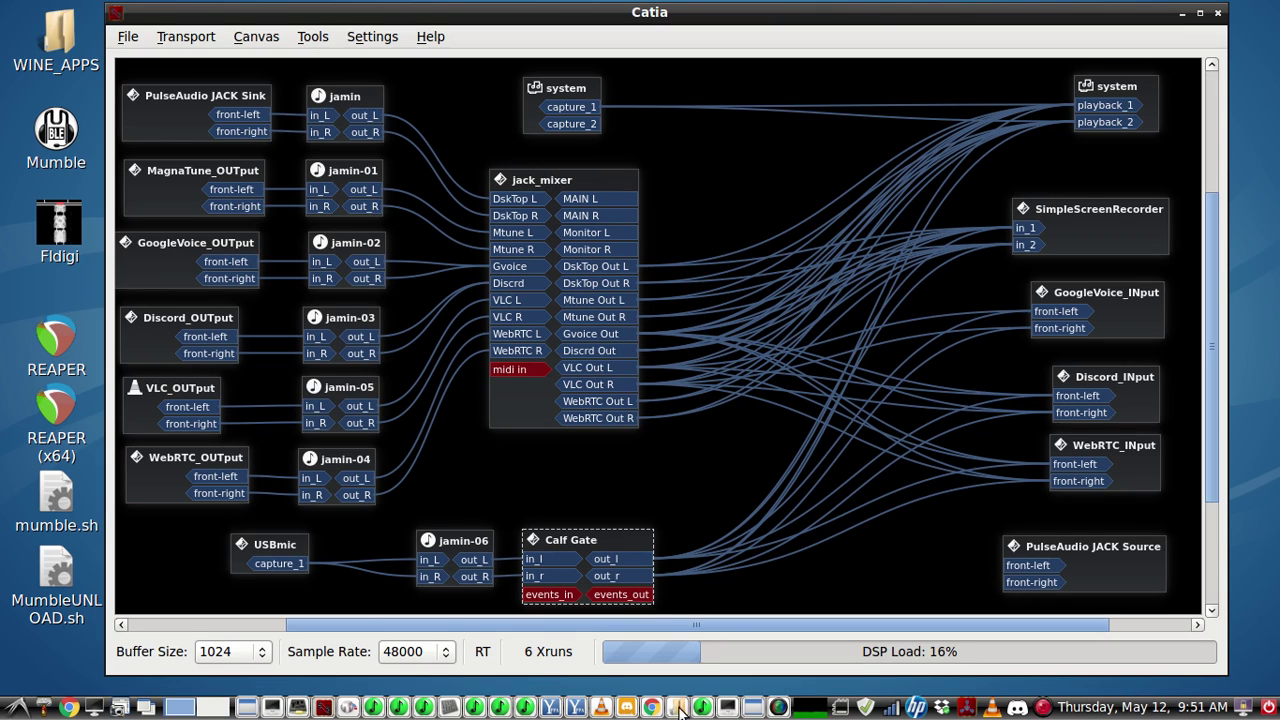
- Raise Volume Control, scroll Playback to the top, and inspect the first Chrome stream's sink choices
left_click(349, 707)
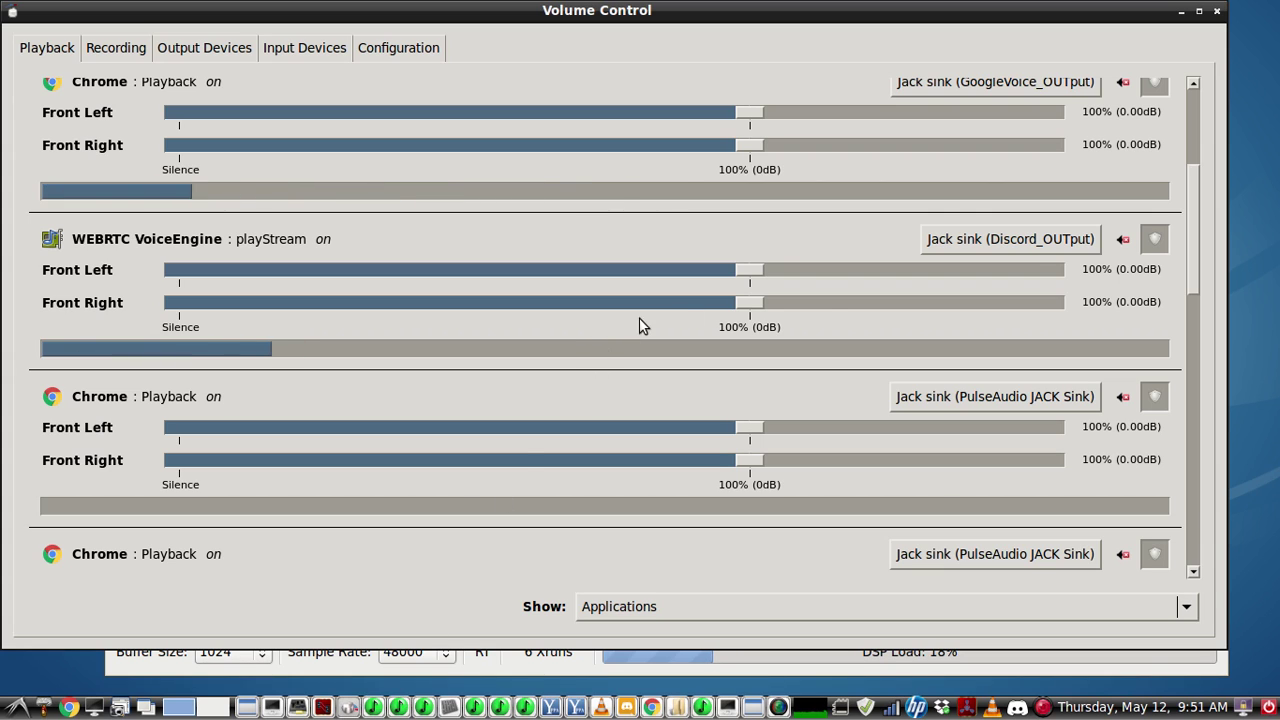
left_click_drag(1195, 258, 1217, 140)
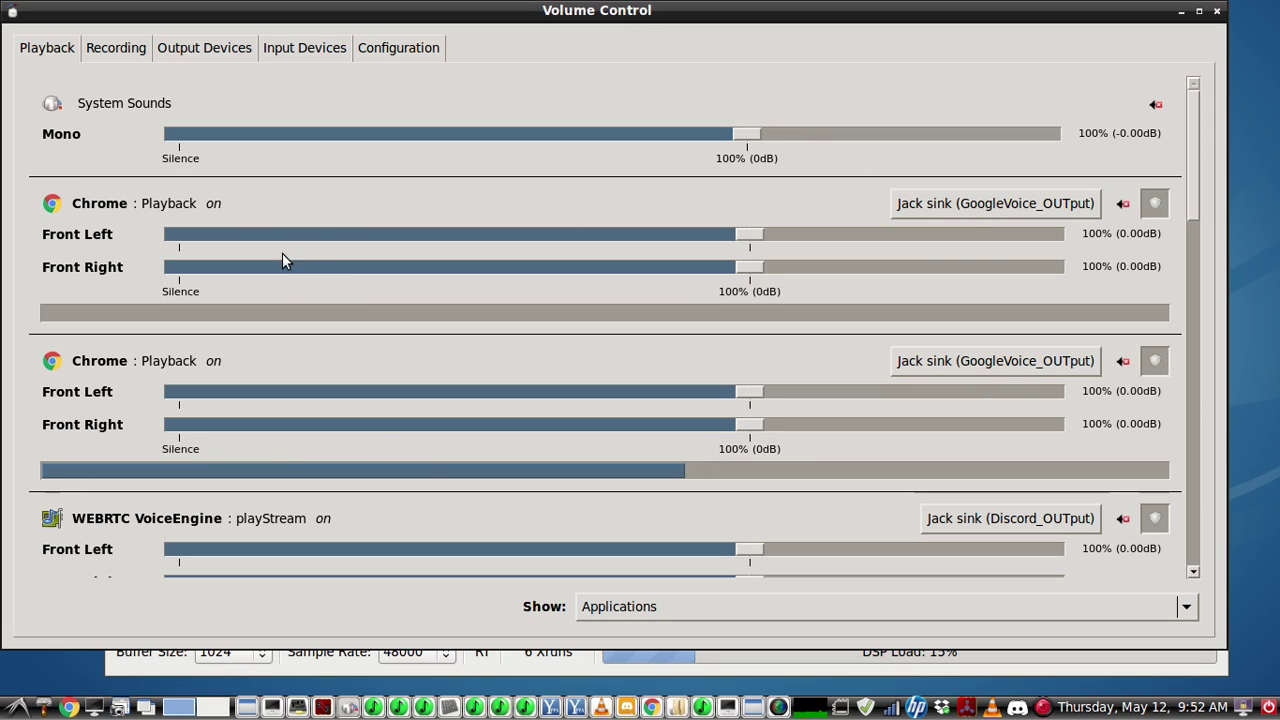
left_click(1076, 200)
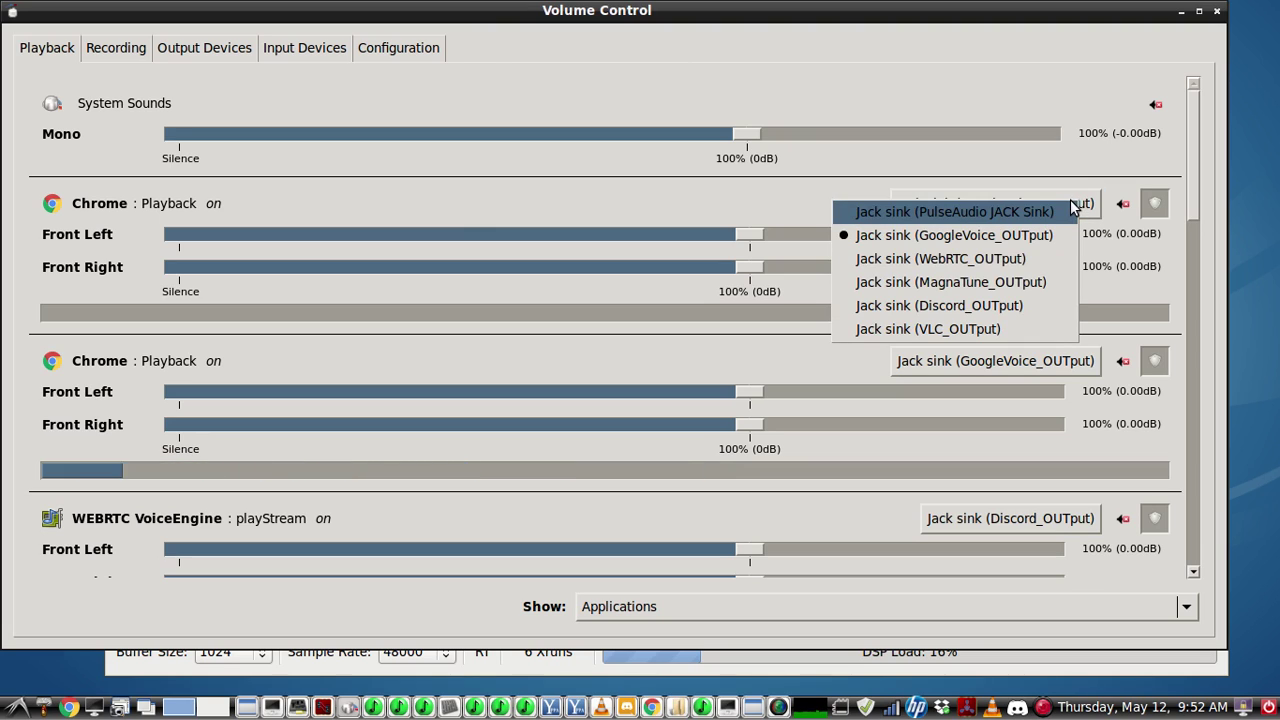
left_click(273, 706)
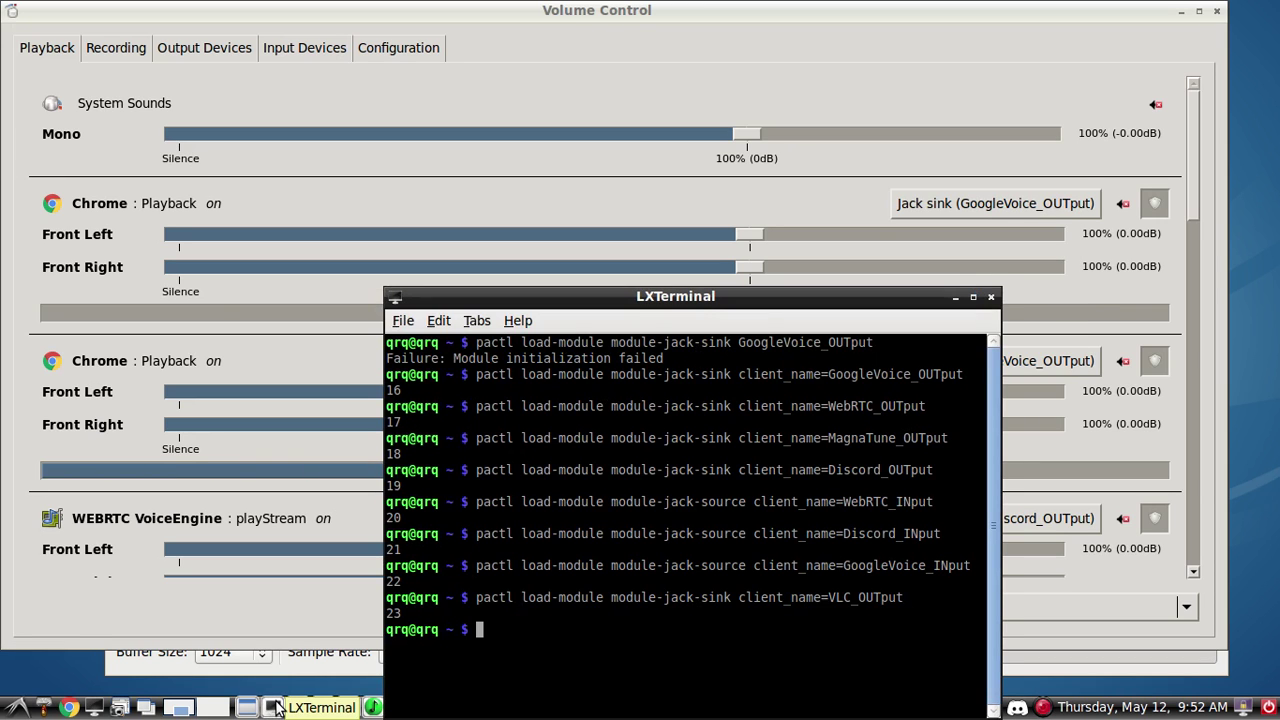
left_click(273, 706)
left_click(1053, 210)
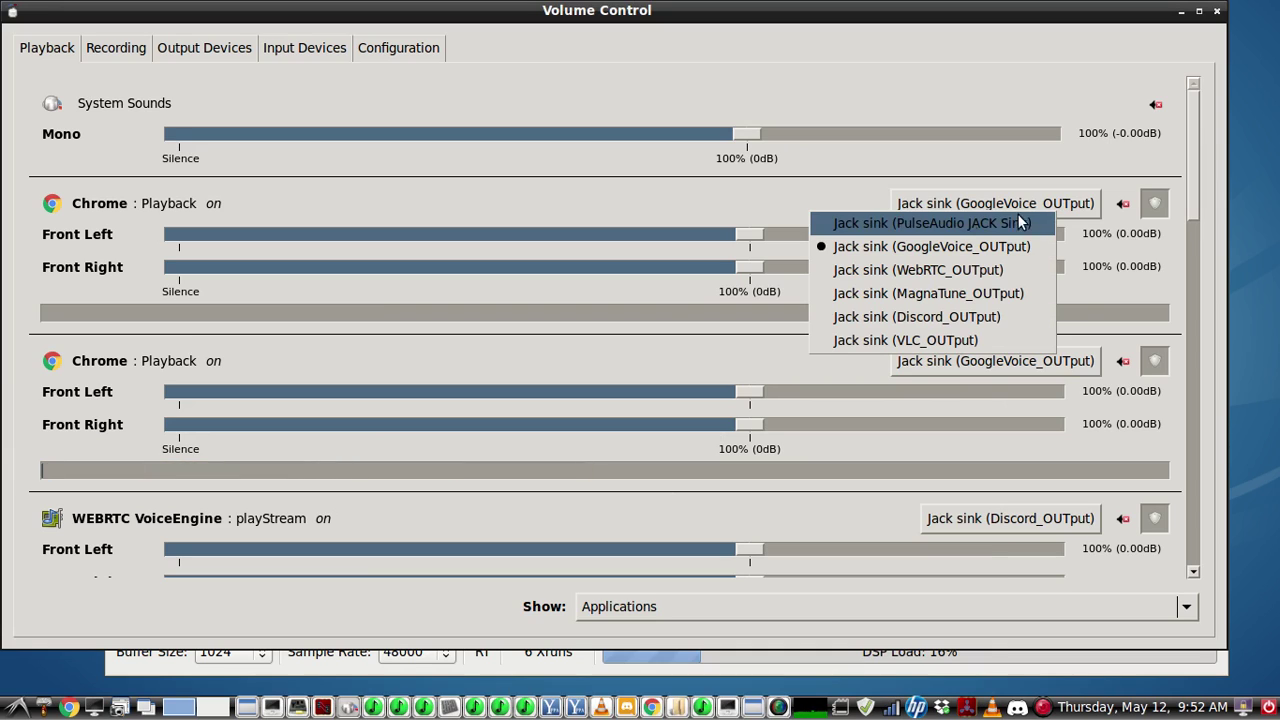
- Close the sink list, inspect the WebRTC_INput recording stream's source choices, then minimize Volume Control
left_click(838, 200)
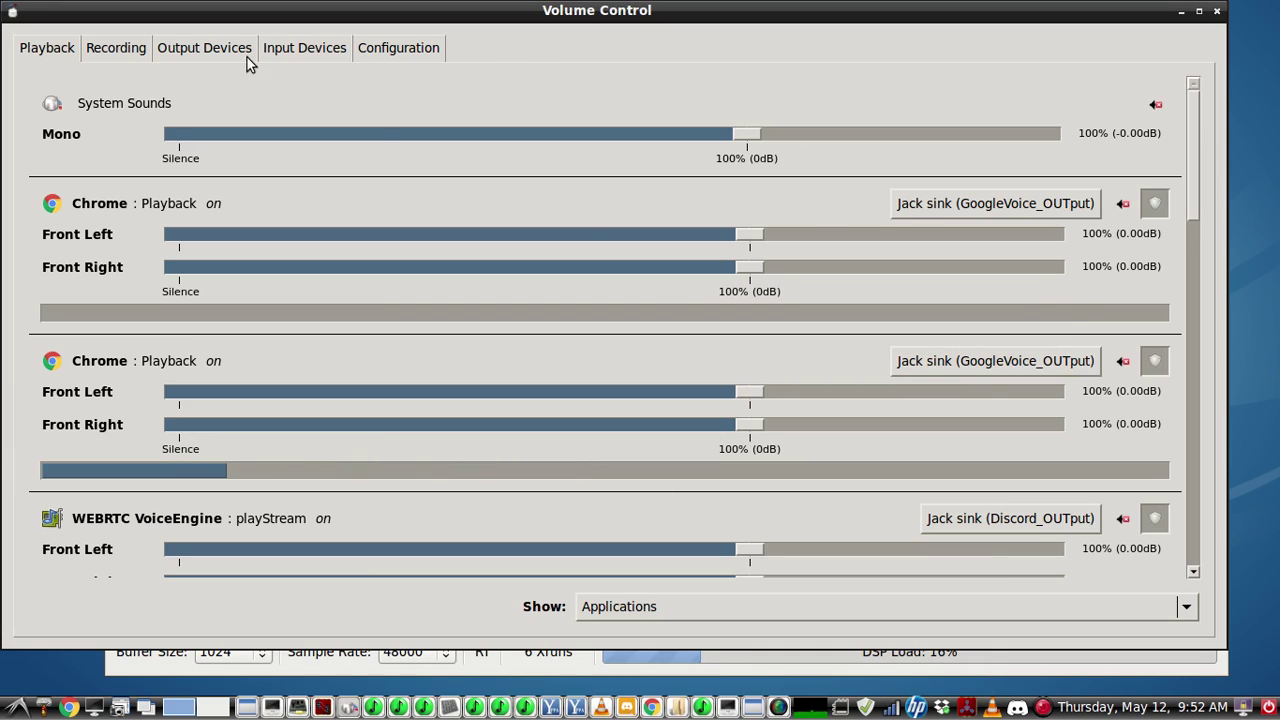
left_click(102, 52)
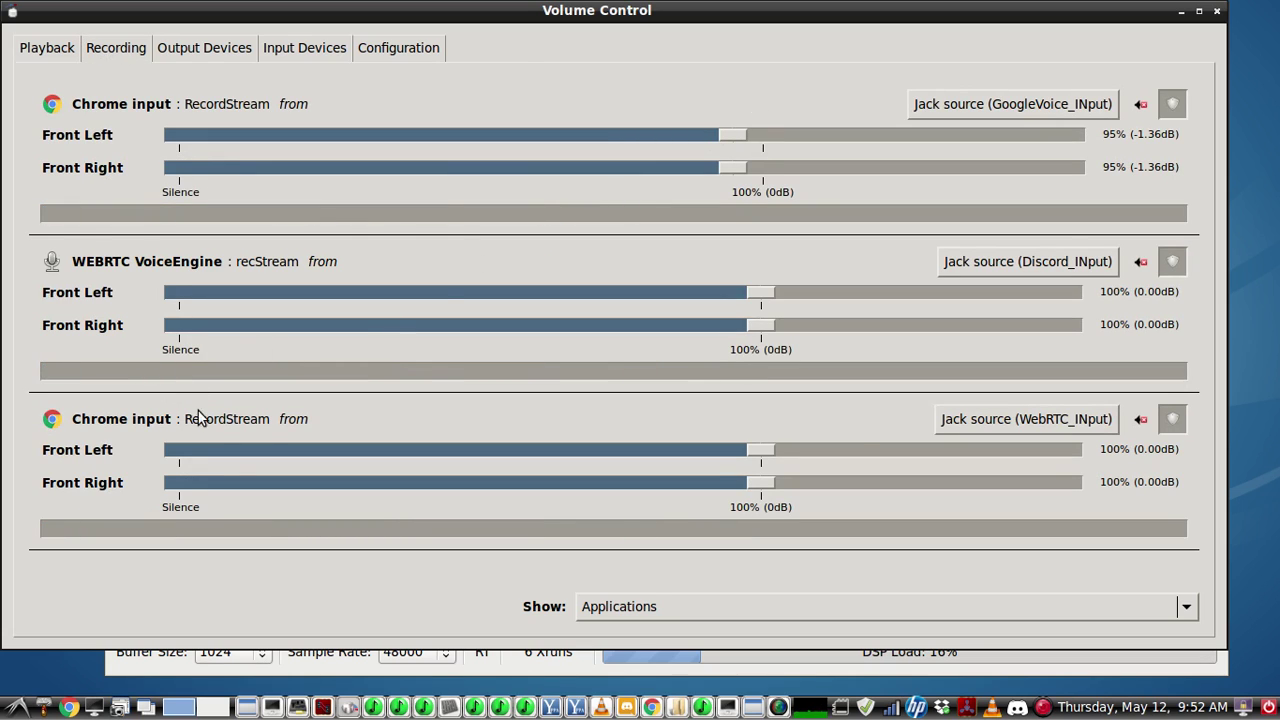
left_click(966, 424)
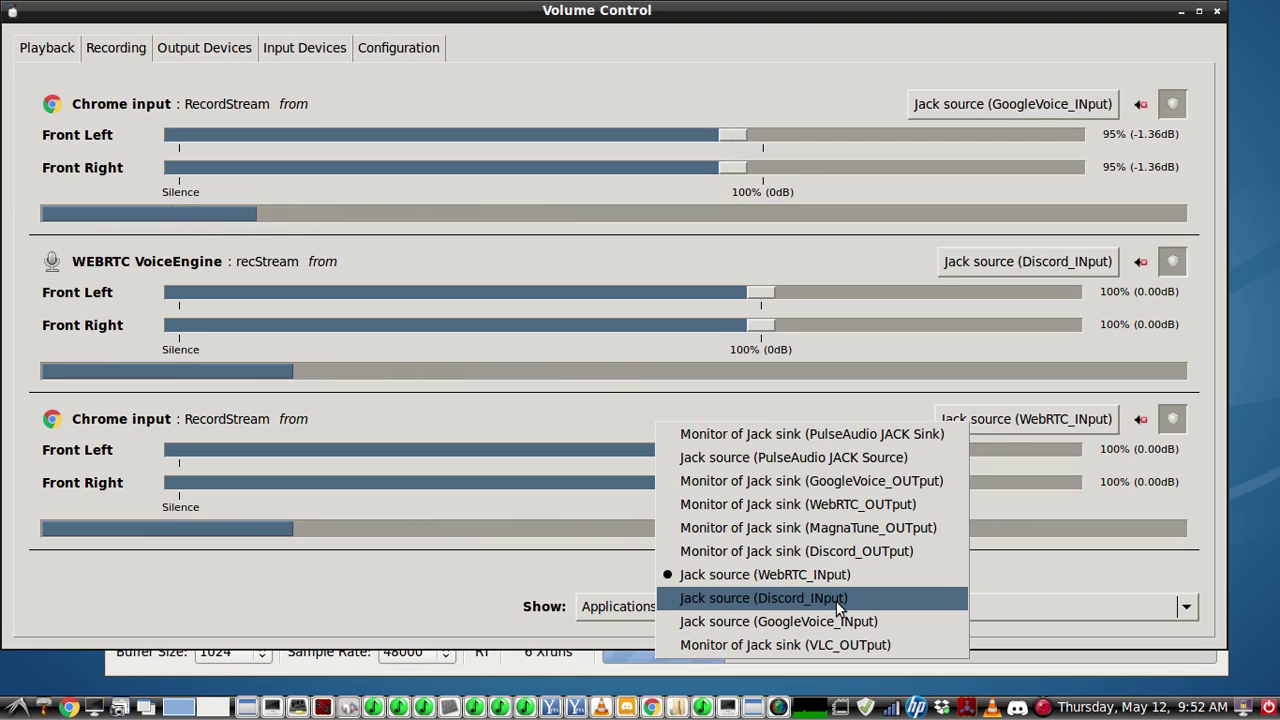
left_click(884, 399)
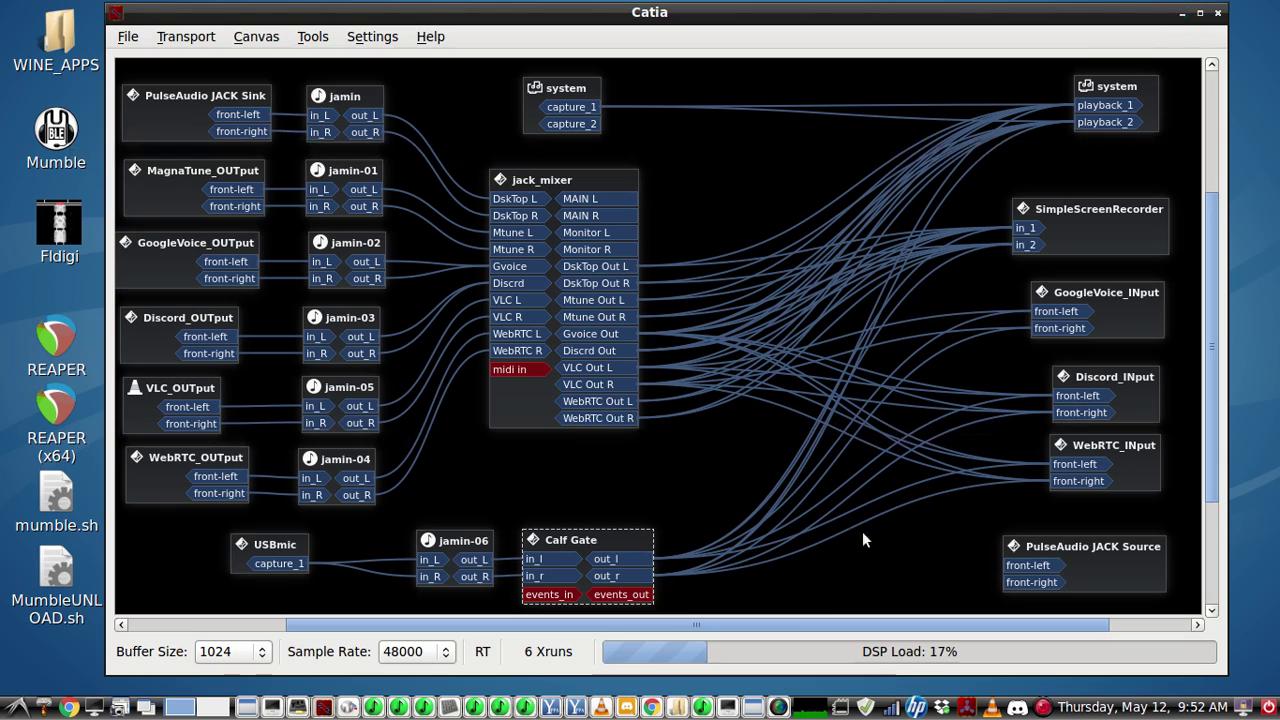
left_click(1180, 12)
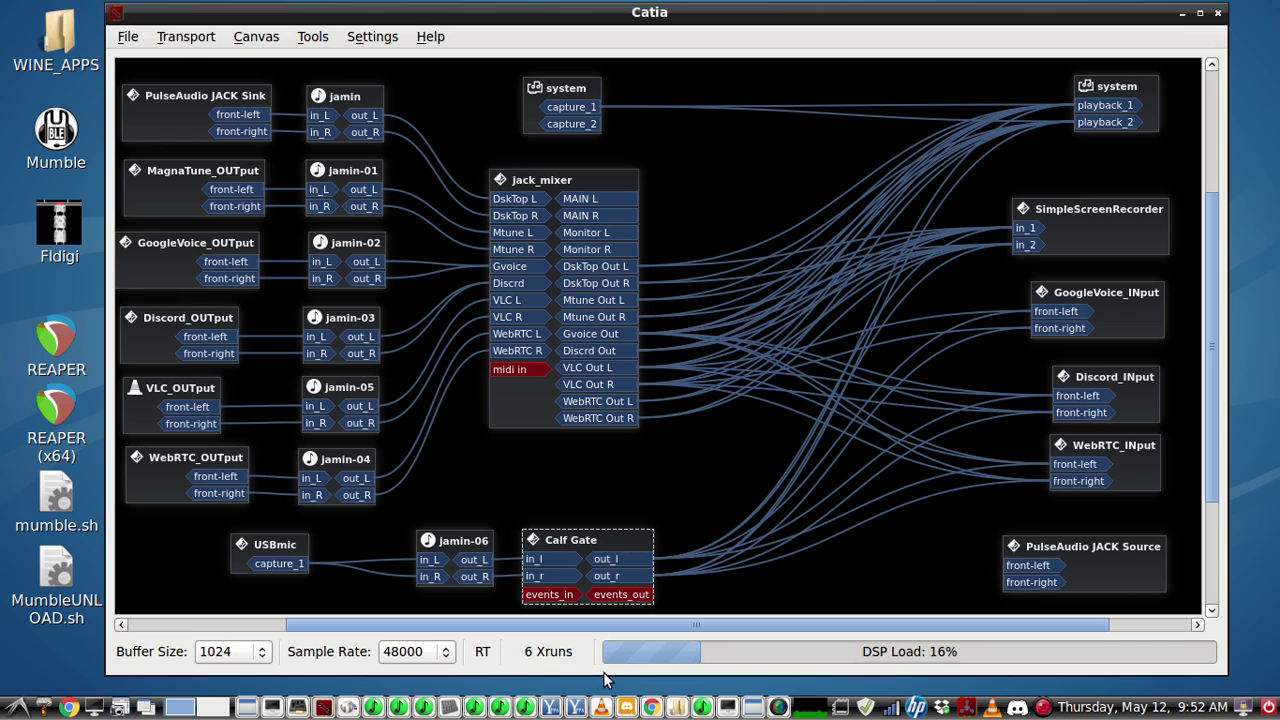
- Deselect Calf Gate and briefly check the pactl commands in LXTerminal before minimizing it
left_click(573, 467)
left_click(278, 707)
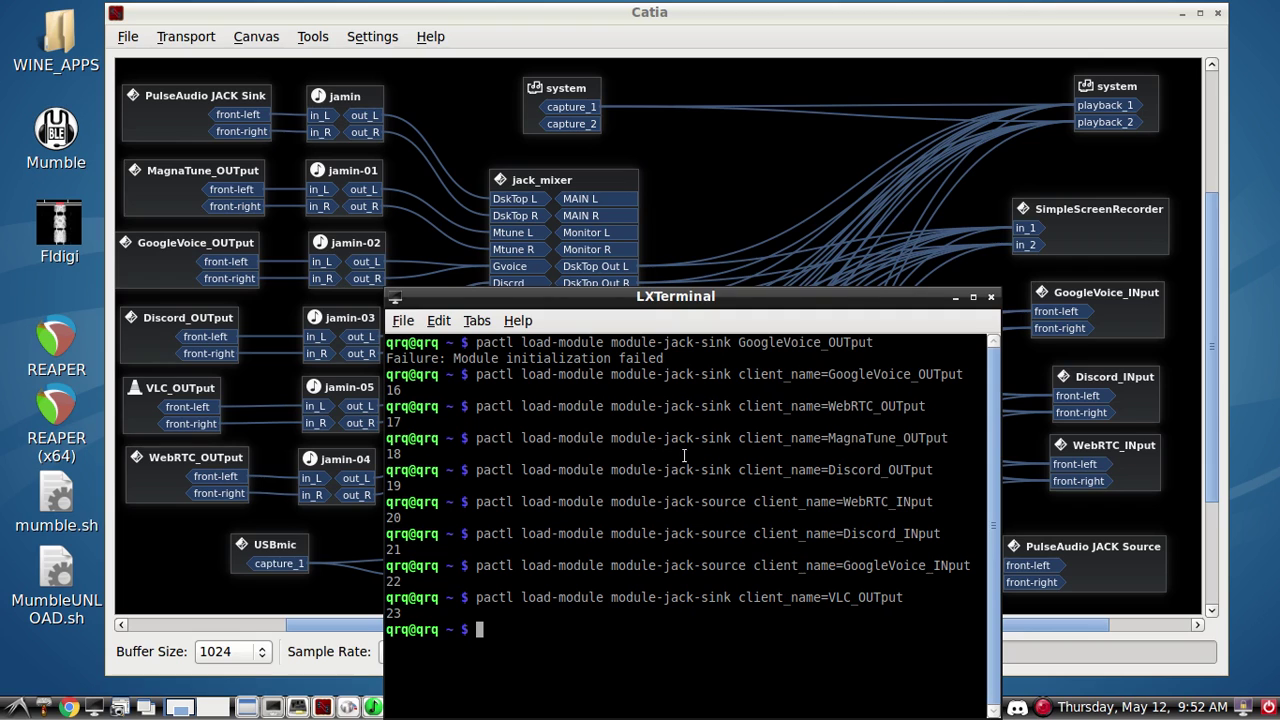
left_click(955, 298)
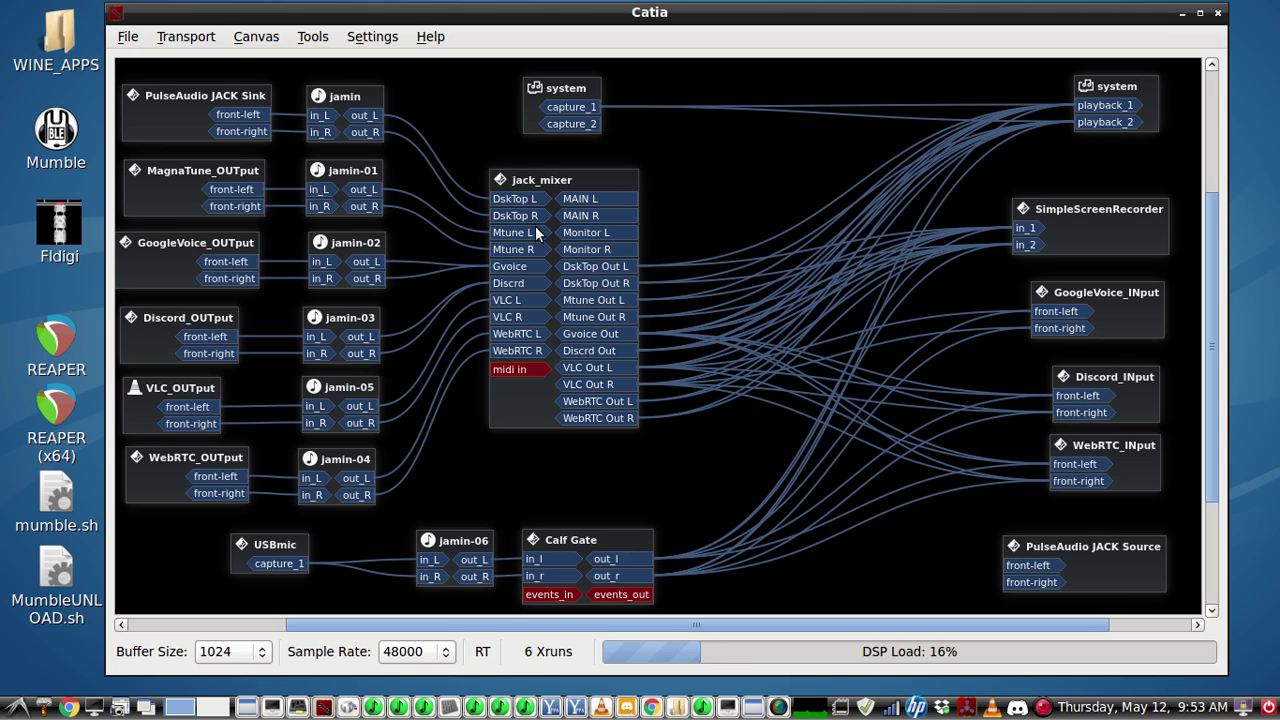
- Nudge the jack_mixer box up and move the Discord_INput box up and left
left_click_drag(556, 190, 559, 186)
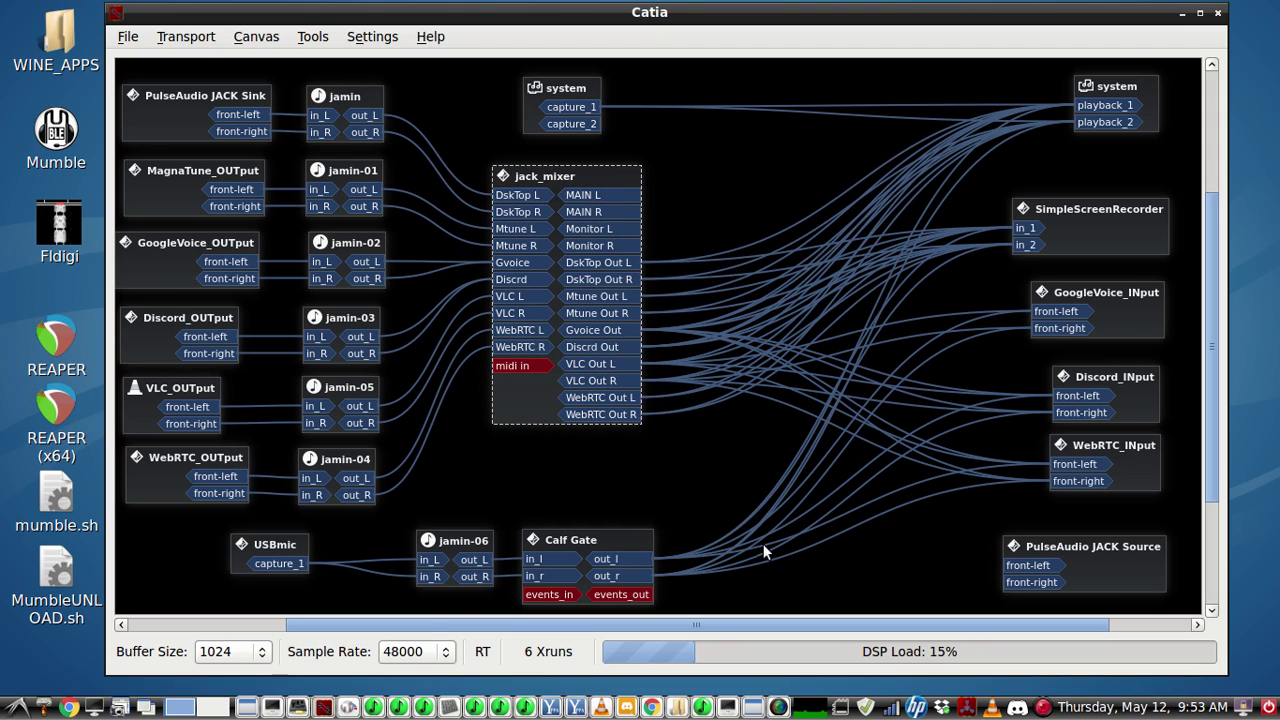
left_click(690, 475)
left_click_drag(1110, 375, 1093, 364)
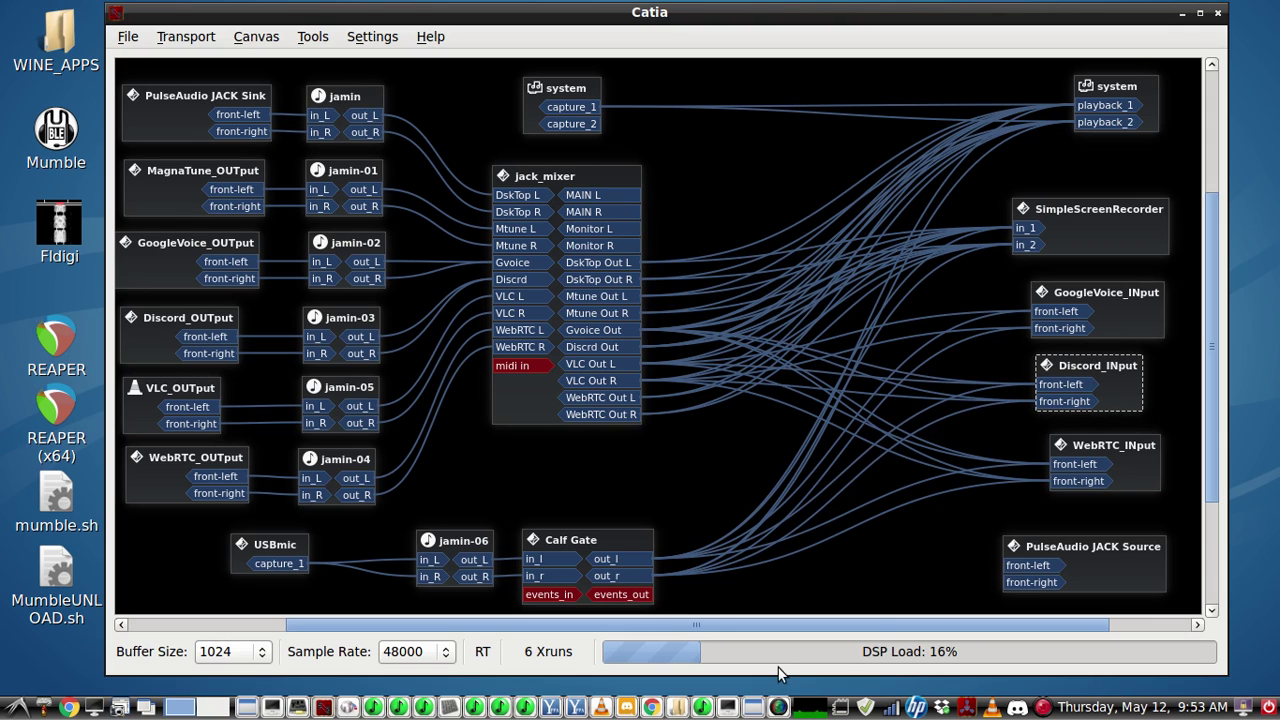